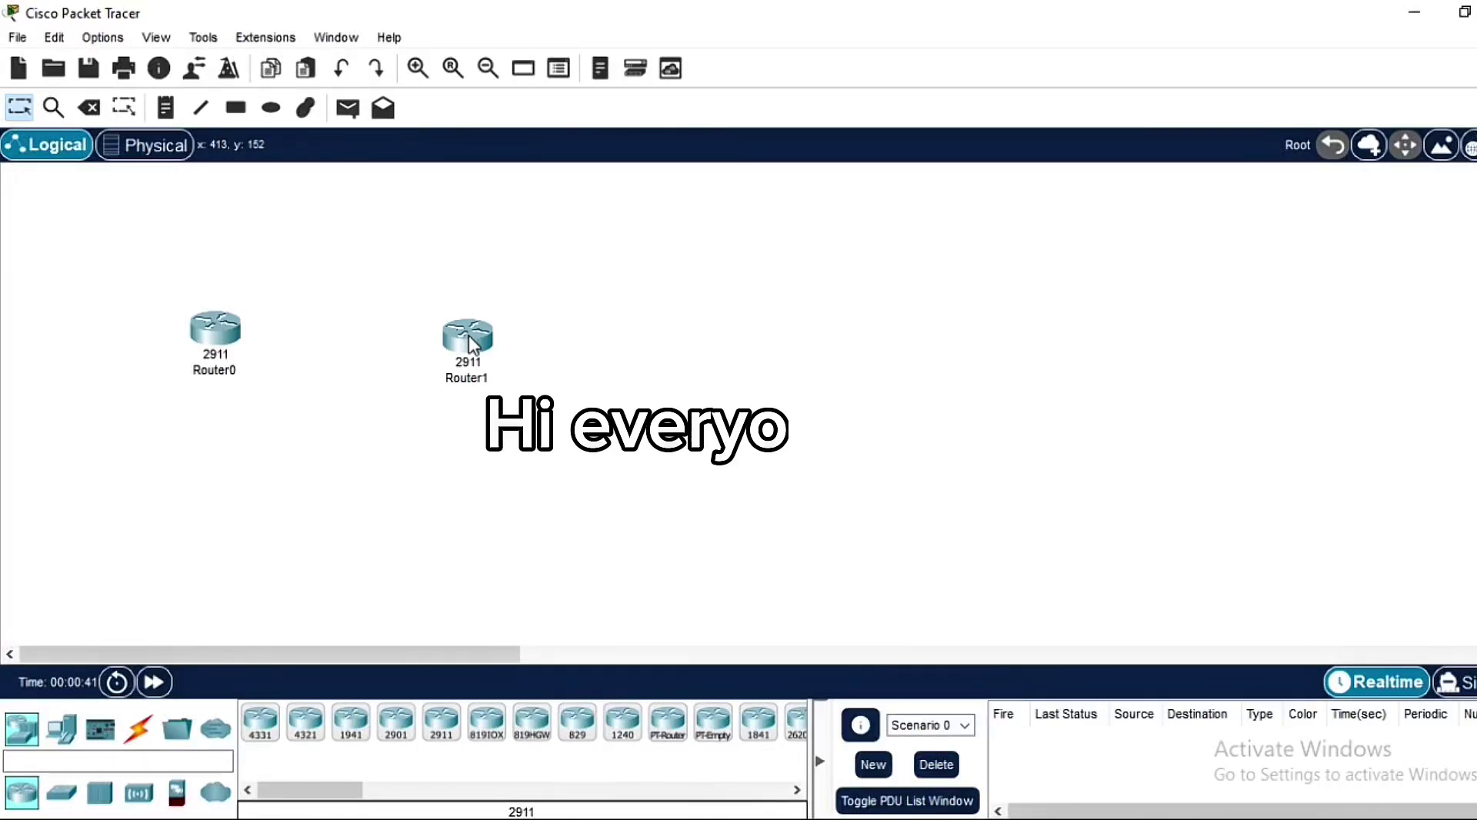
# Step: Place a 2960 switch below the routers and select a generic PC to place
pyautogui.click(61, 792)
pyautogui.click(262, 725)
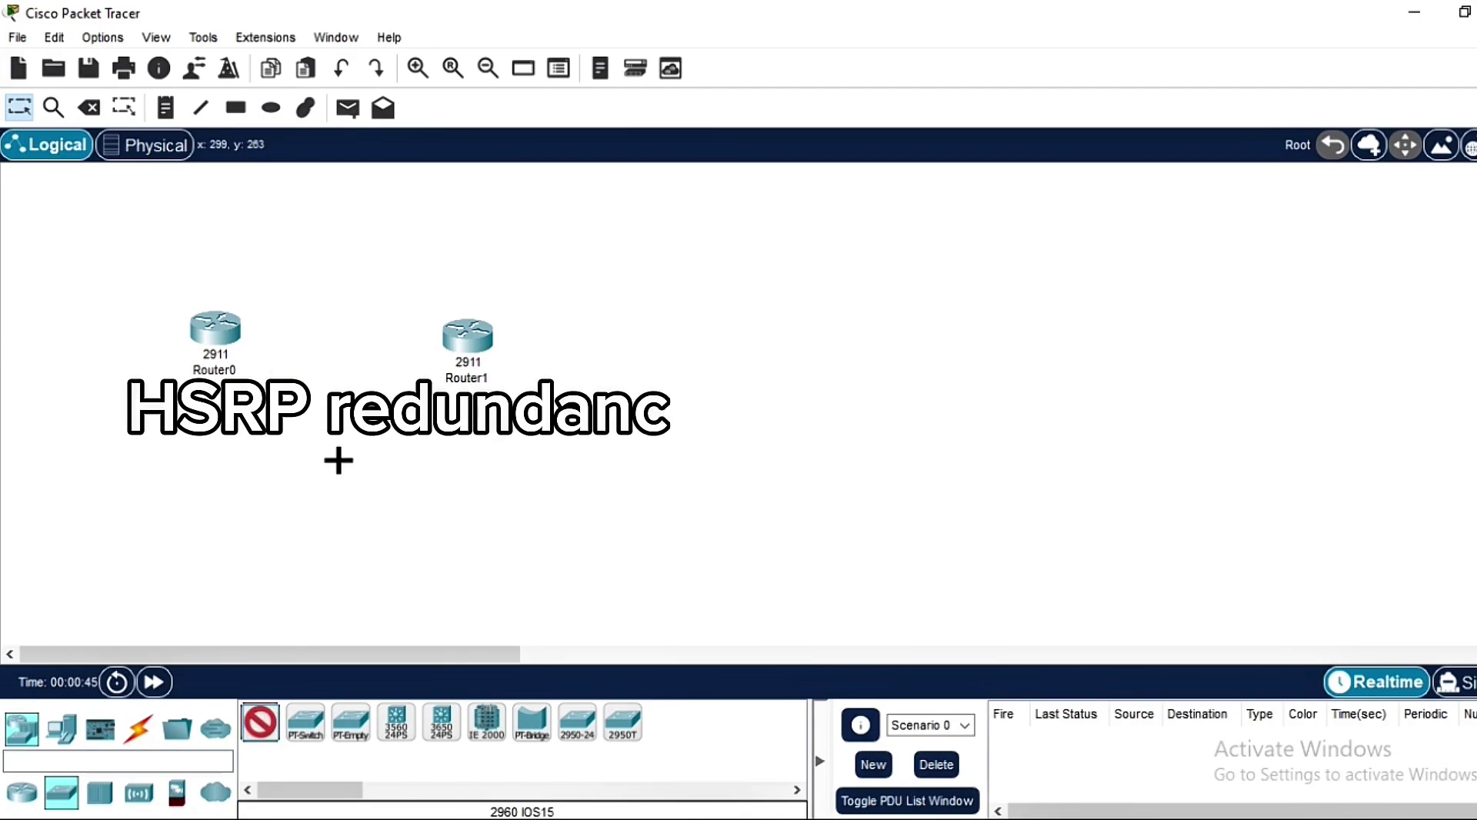
pyautogui.click(327, 452)
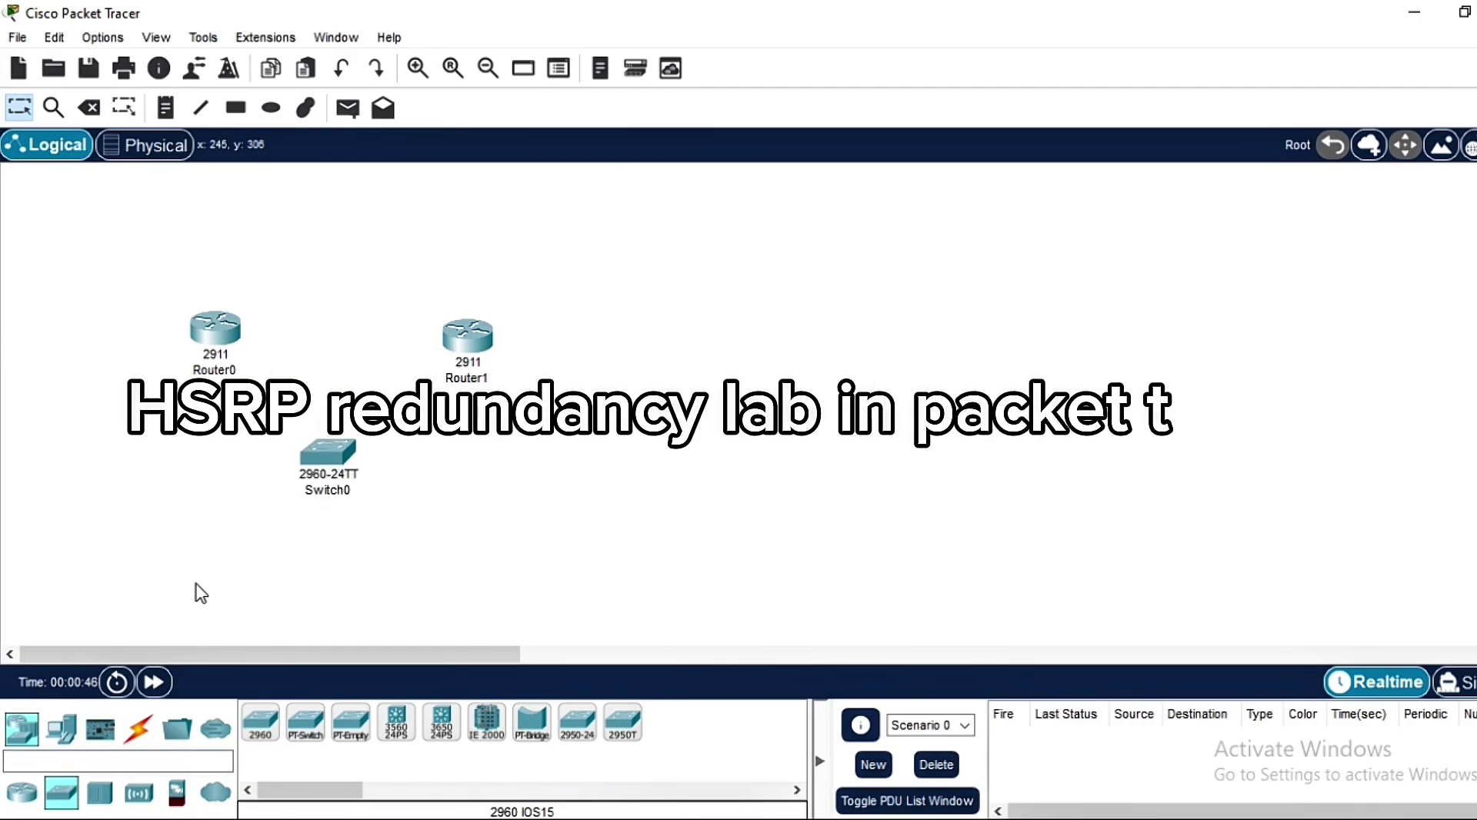
pyautogui.click(63, 731)
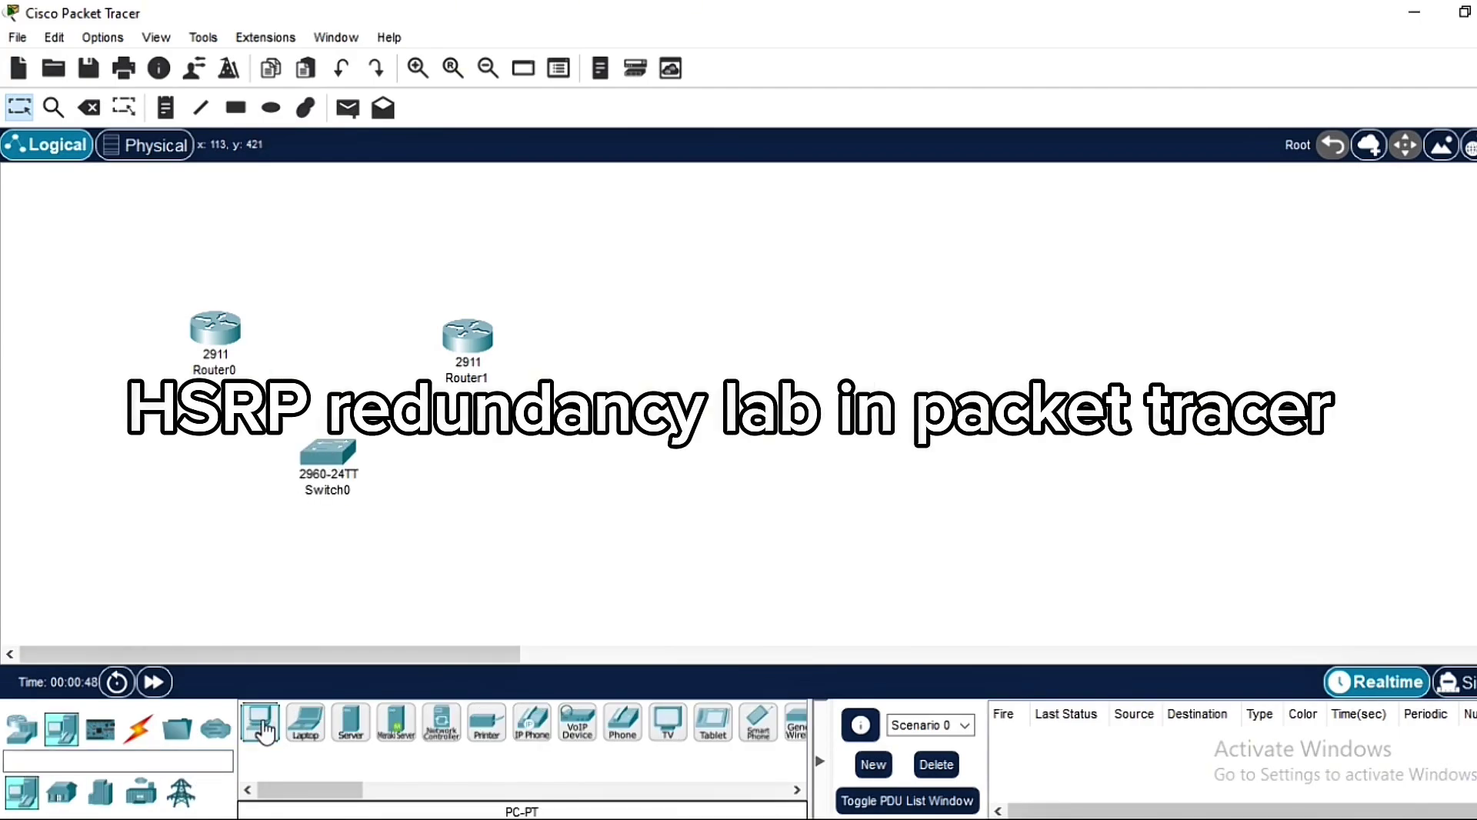
pyautogui.click(261, 725)
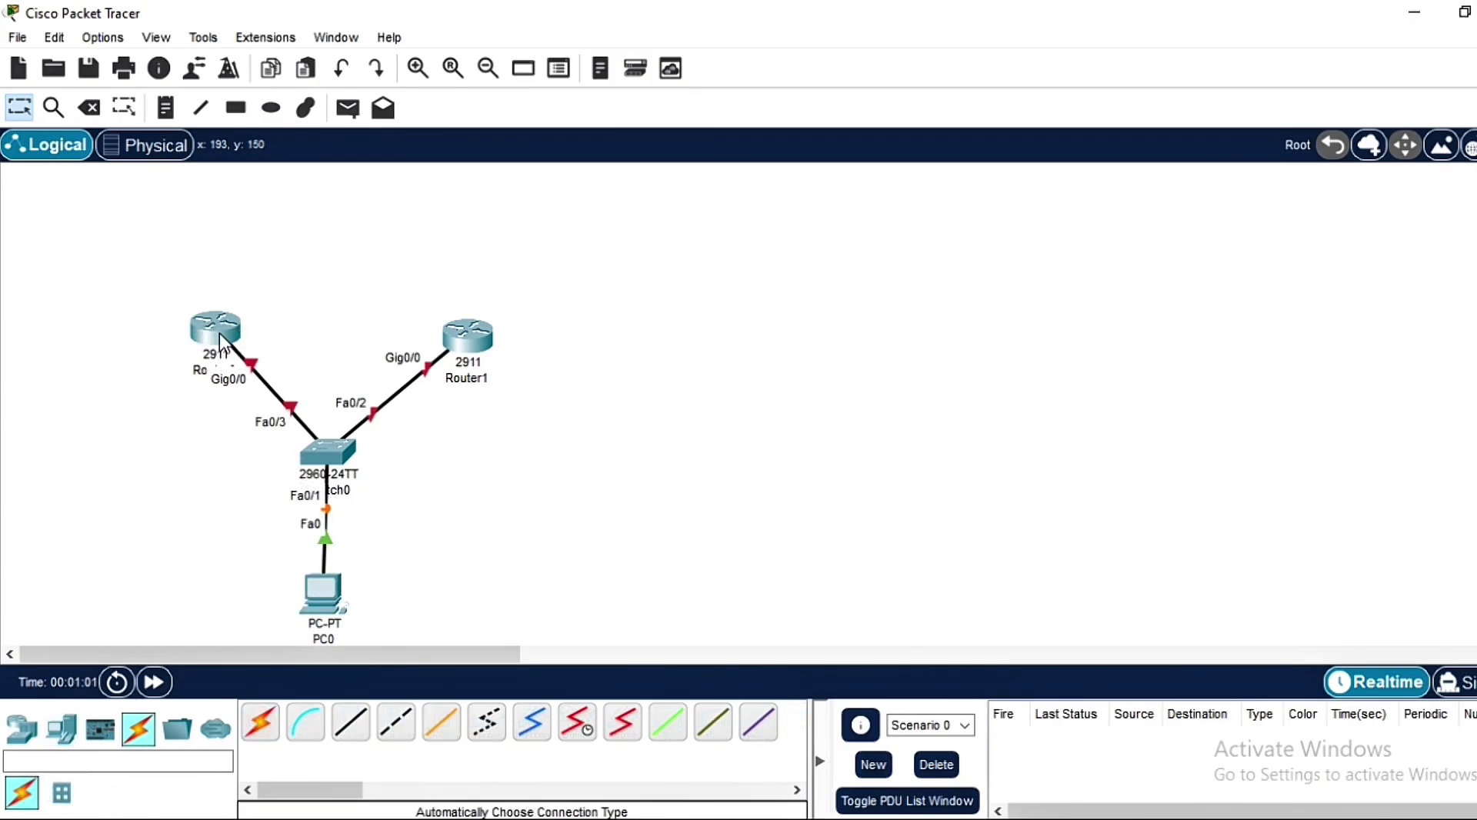
# Step: Start a note right of the switch reading the network label 192.168.1.0/2
pyautogui.press('n')
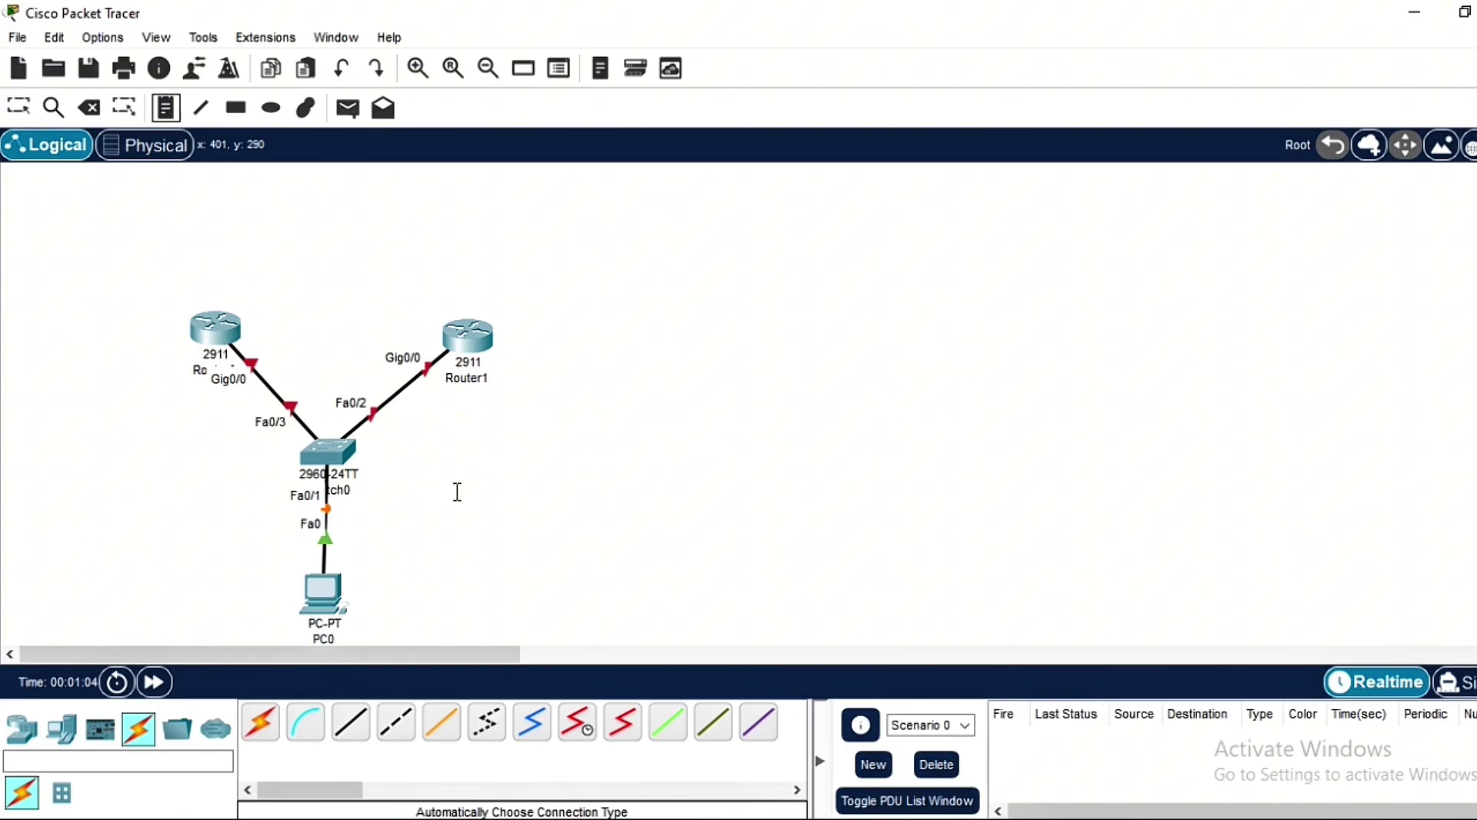
pyautogui.click(457, 492)
pyautogui.write('192')
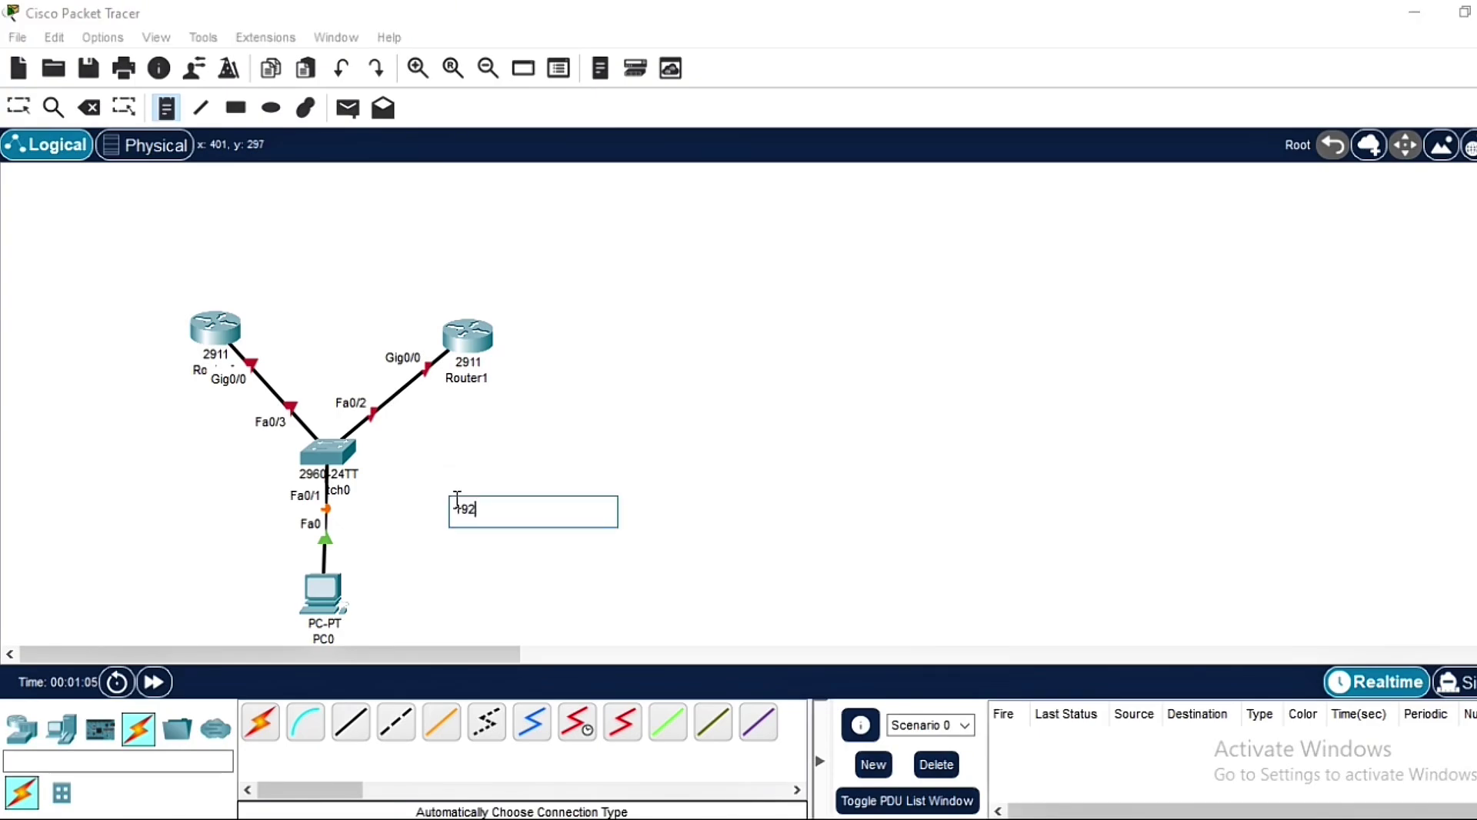
pyautogui.write('.168.1.0')
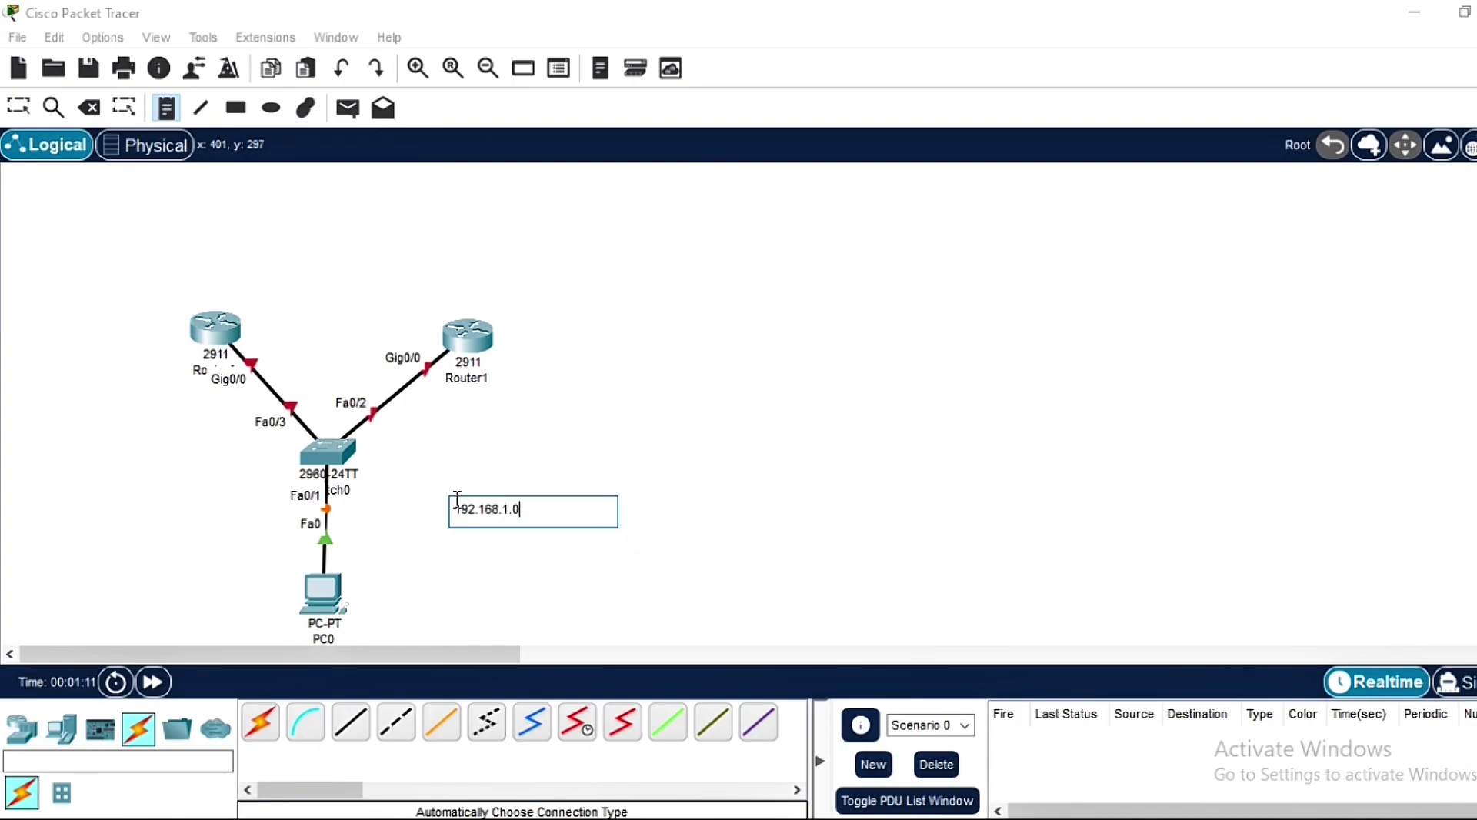
pyautogui.write('/2')
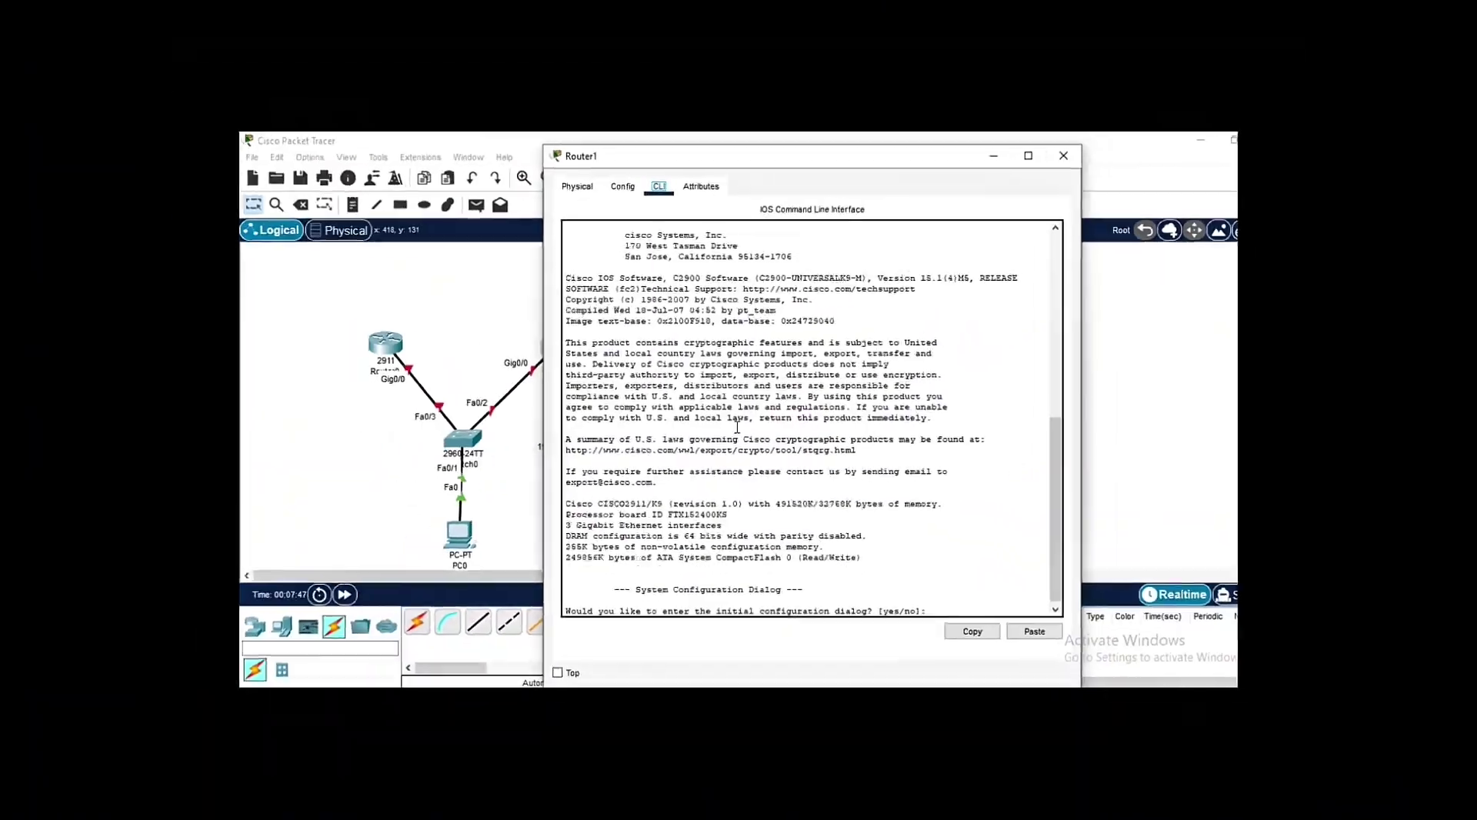
# Step: Decline the initial configuration dialog and enter global configuration mode on R1
pyautogui.press('Return')
pyautogui.press('Return')
pyautogui.write('na')
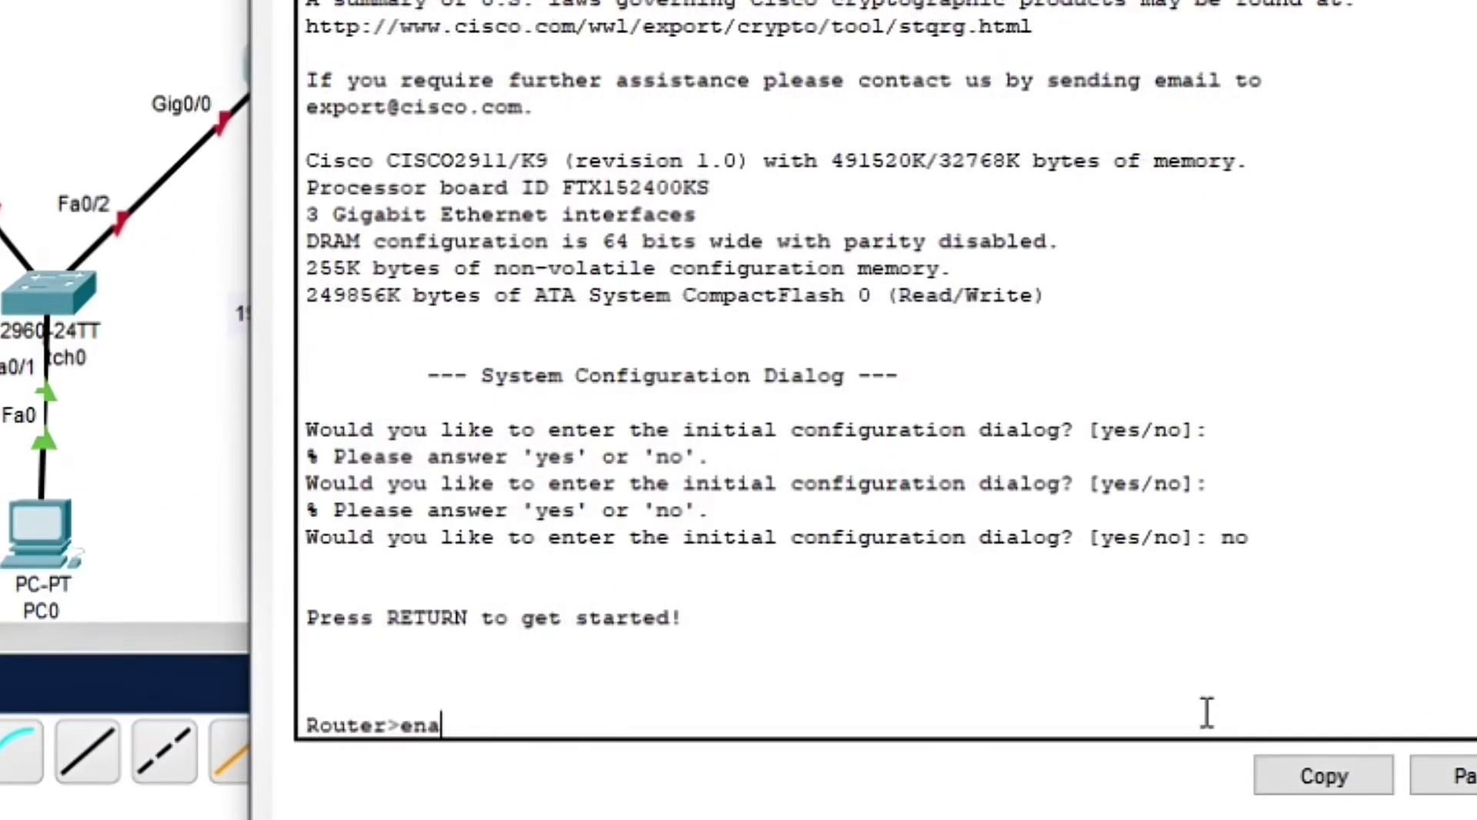
pyautogui.press('Return')
pyautogui.write('configure terminal')
pyautogui.press('Return')
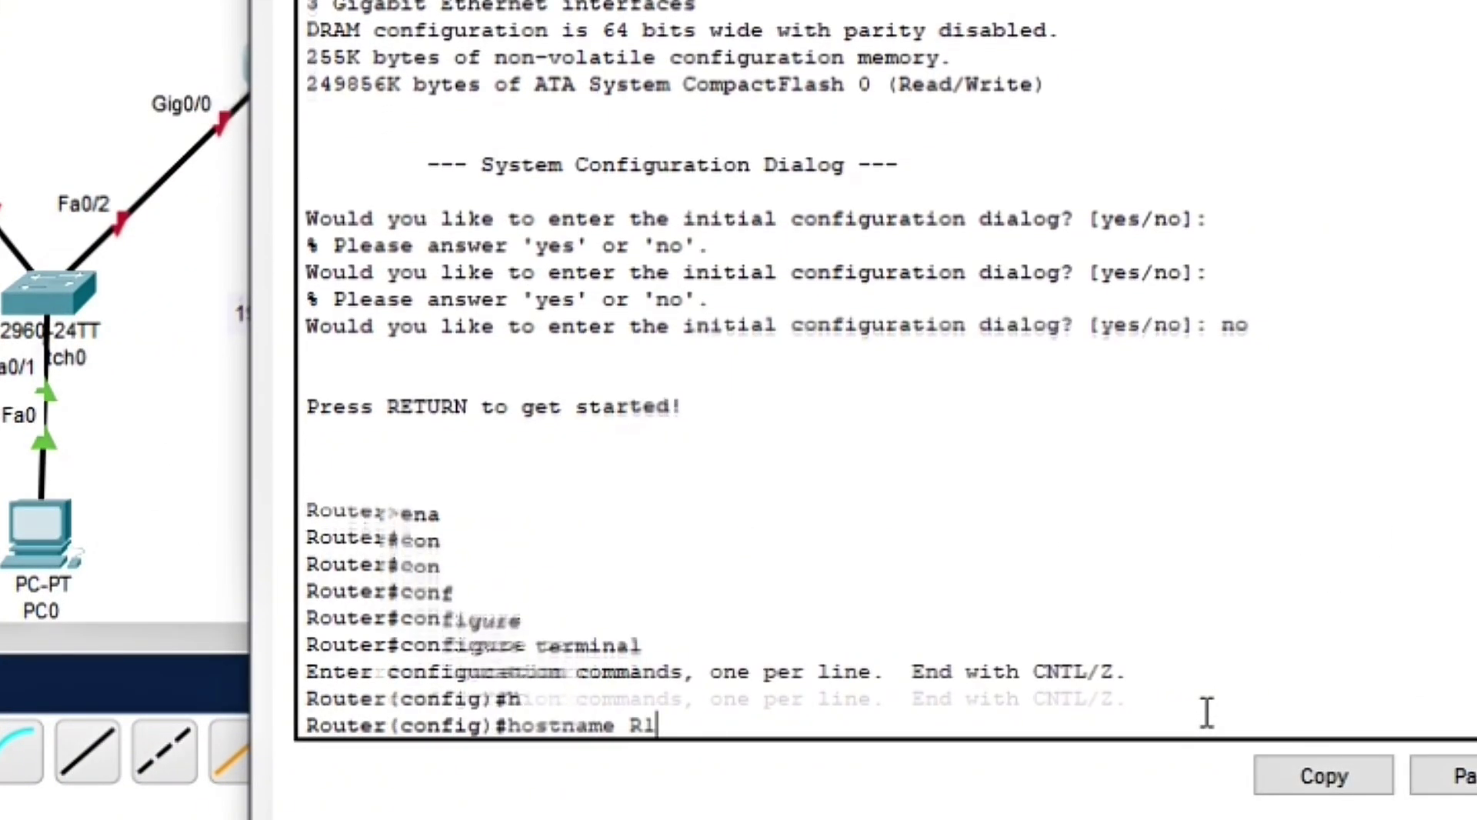
# Step: Address GigabitEthernet0/0 as 192.168.1.2/24 and bring the interface up
pyautogui.press('Return')
pyautogui.write('ig)#interface gigabitEthernet 0')
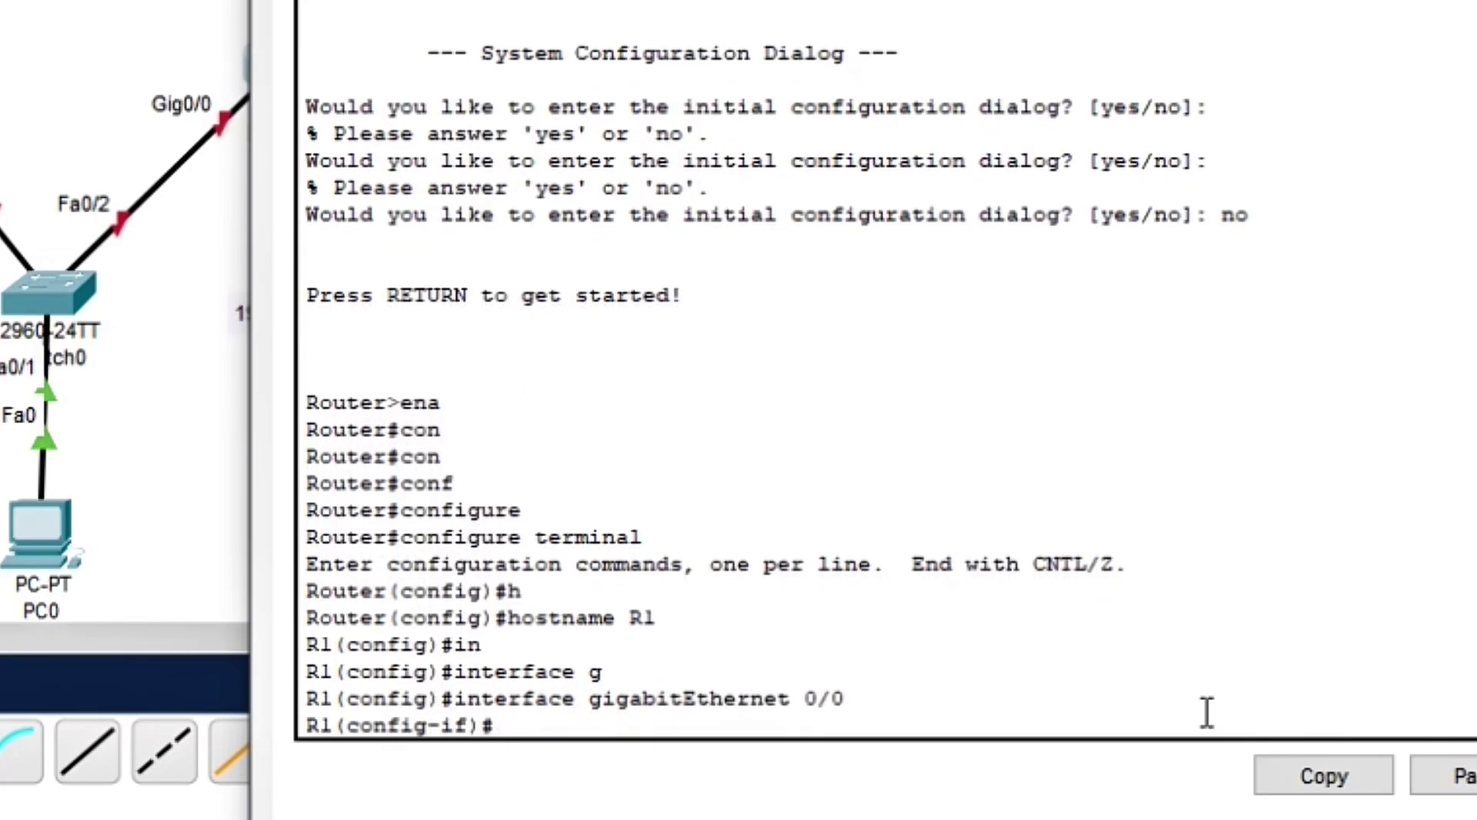
pyautogui.write('ip add 192.168.1.1')
pyautogui.press('BackSpace')
pyautogui.write('2 255.255.255.0')
pyautogui.press('Return')
pyautogui.write('nfig-if)#no shut')
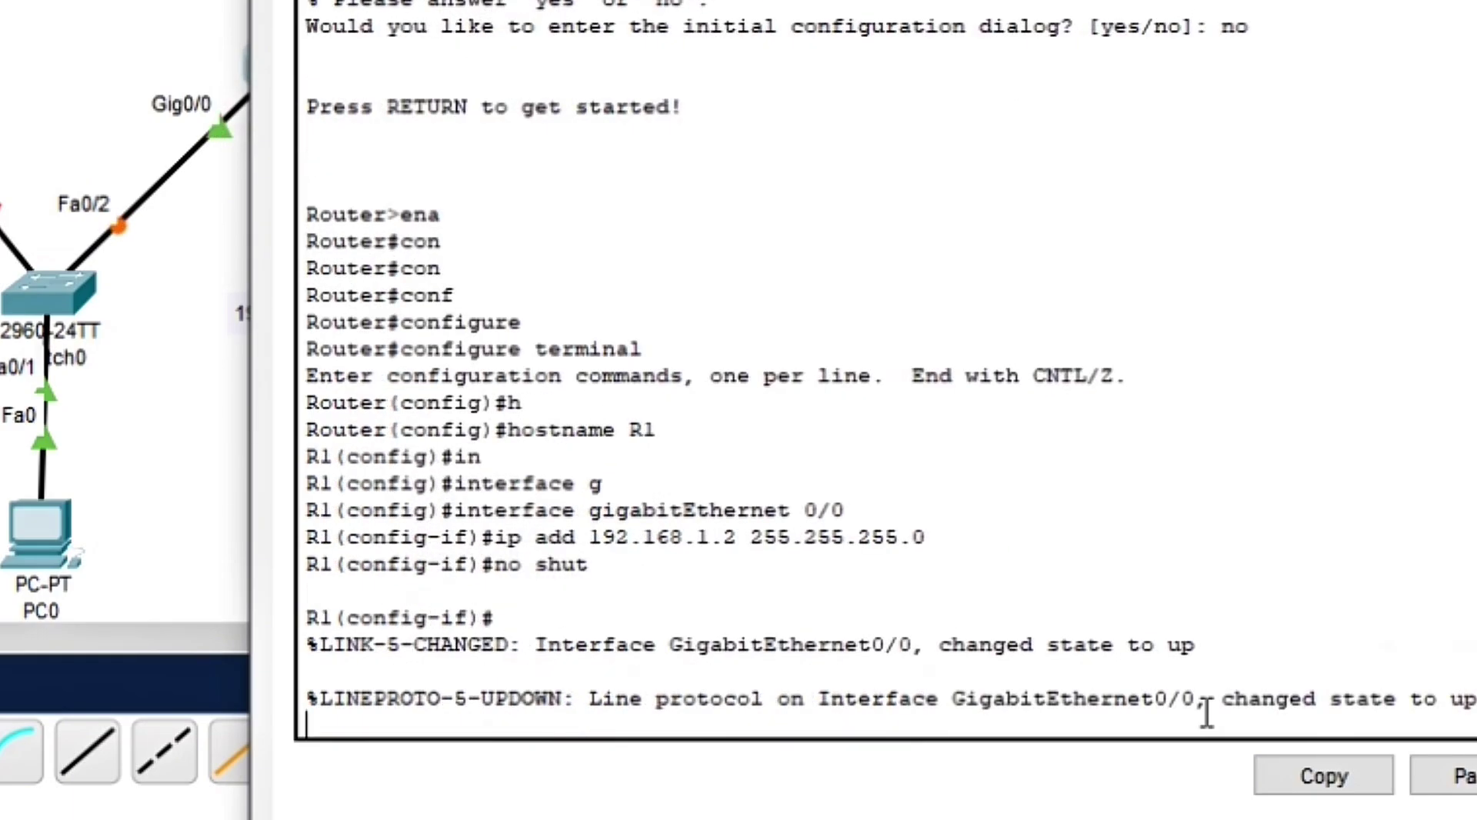
pyautogui.press('Return')
pyautogui.press('Return')
# Step: Set HSRP group 1's virtual gateway to 192.168.1.1, correcting the mistyped address
pyautogui.write('st')
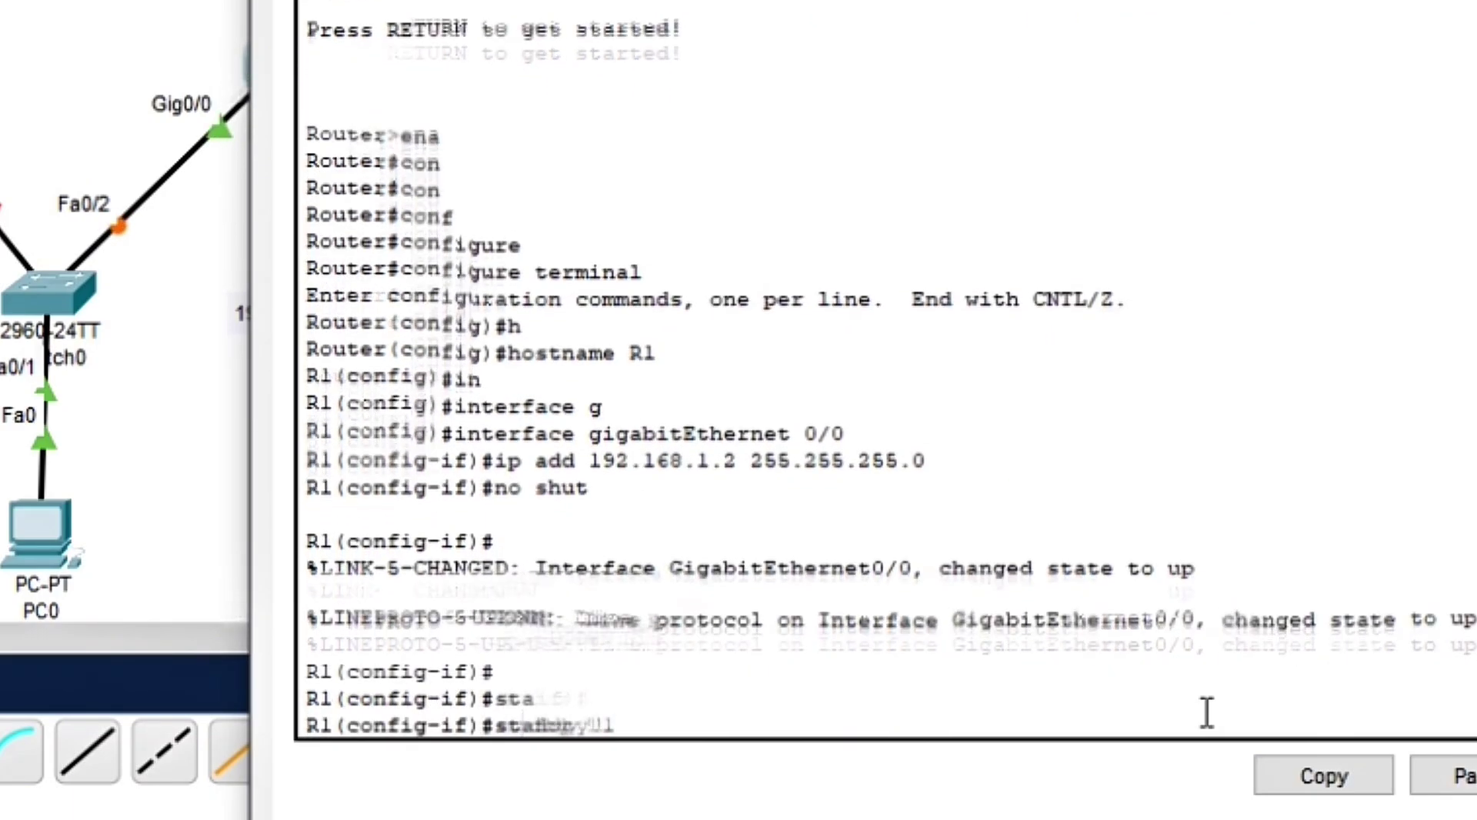
pyautogui.write('IP')
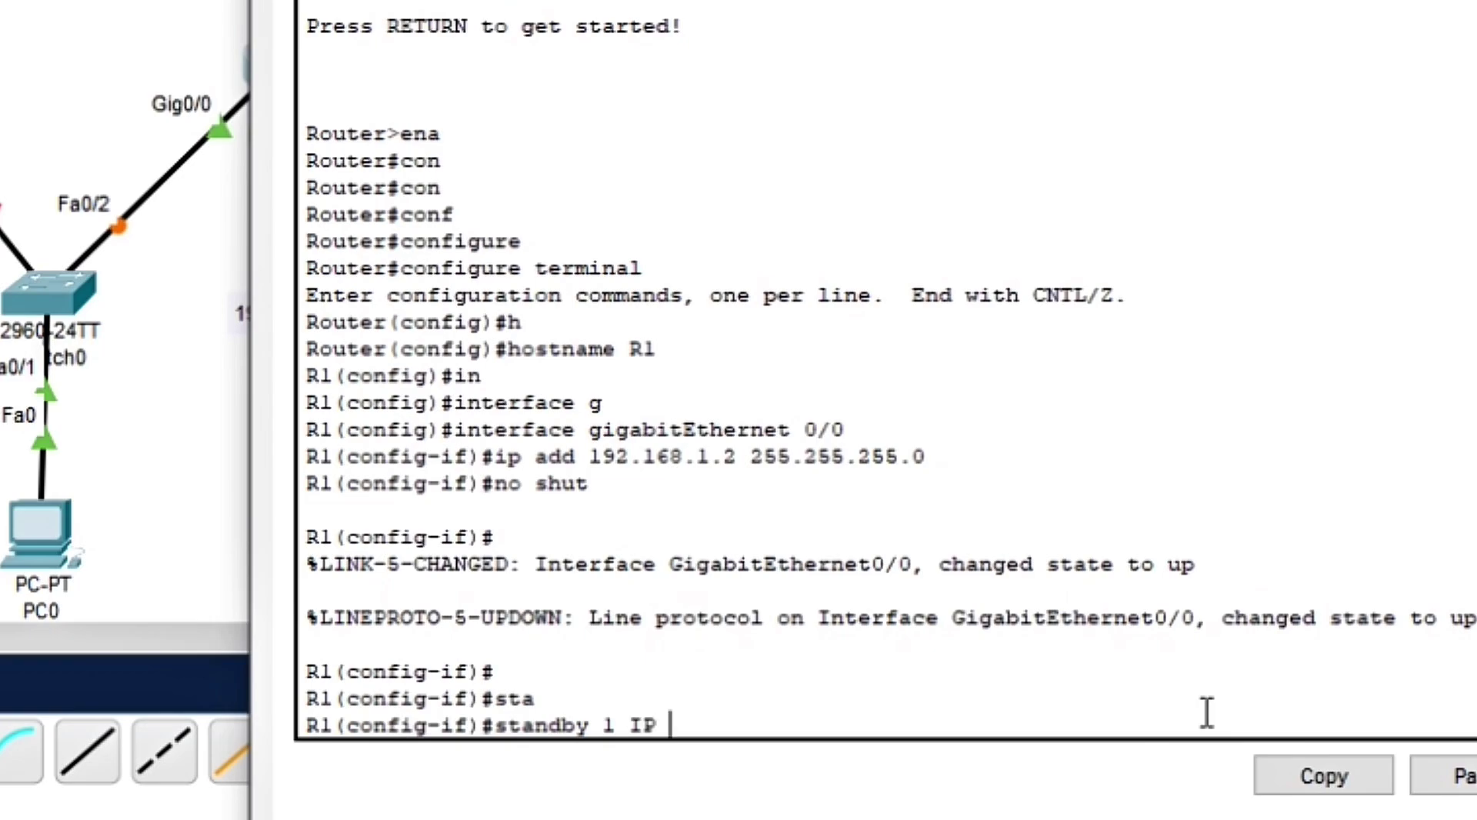
pyautogui.press('BackSpace')
pyautogui.press('BackSpace')
pyautogui.write('ip 192.')
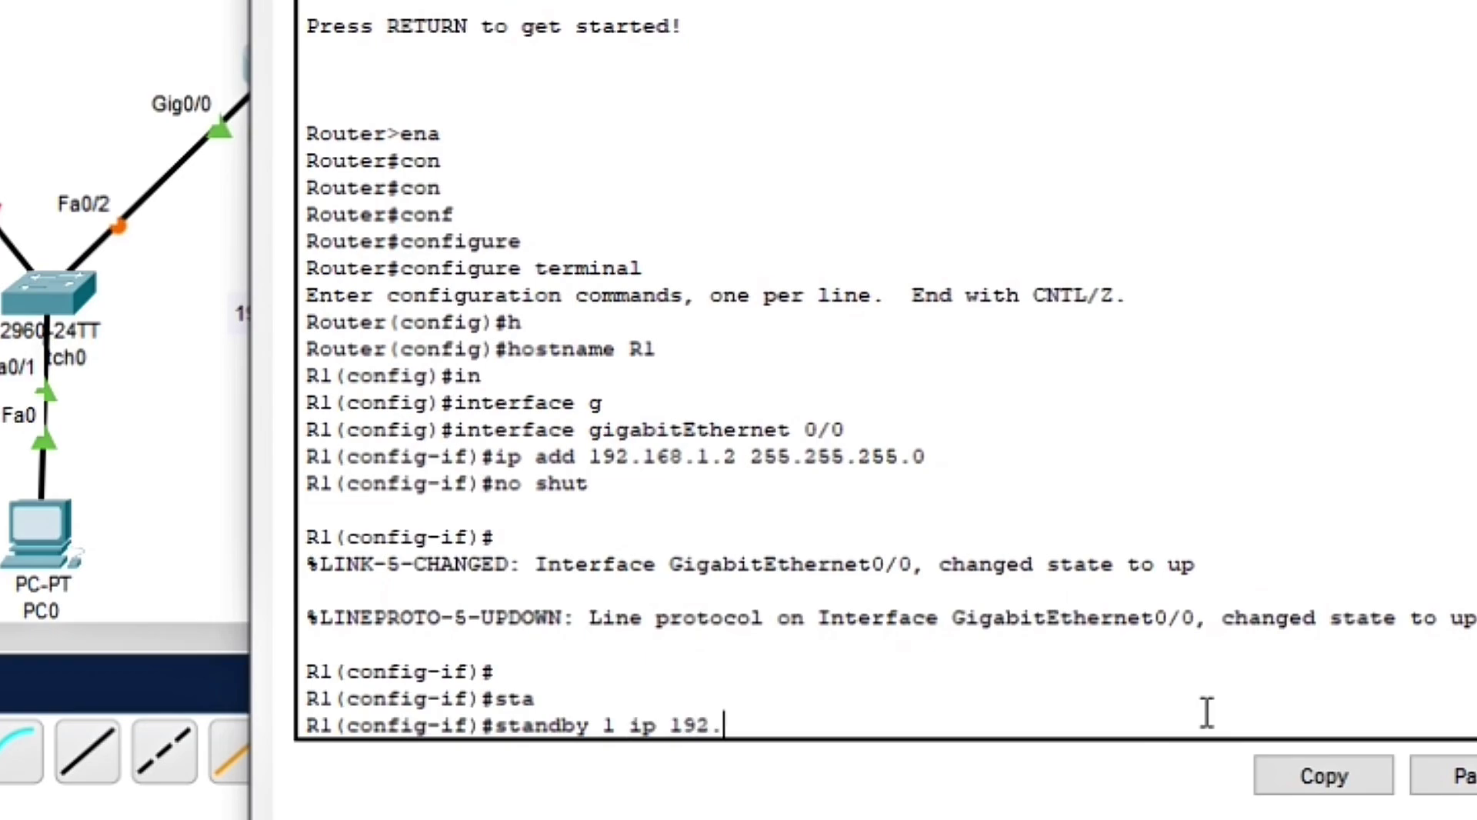
pyautogui.write('169.1')
pyautogui.press('Return')
pyautogui.write('sta')
pyautogui.press('Tab')
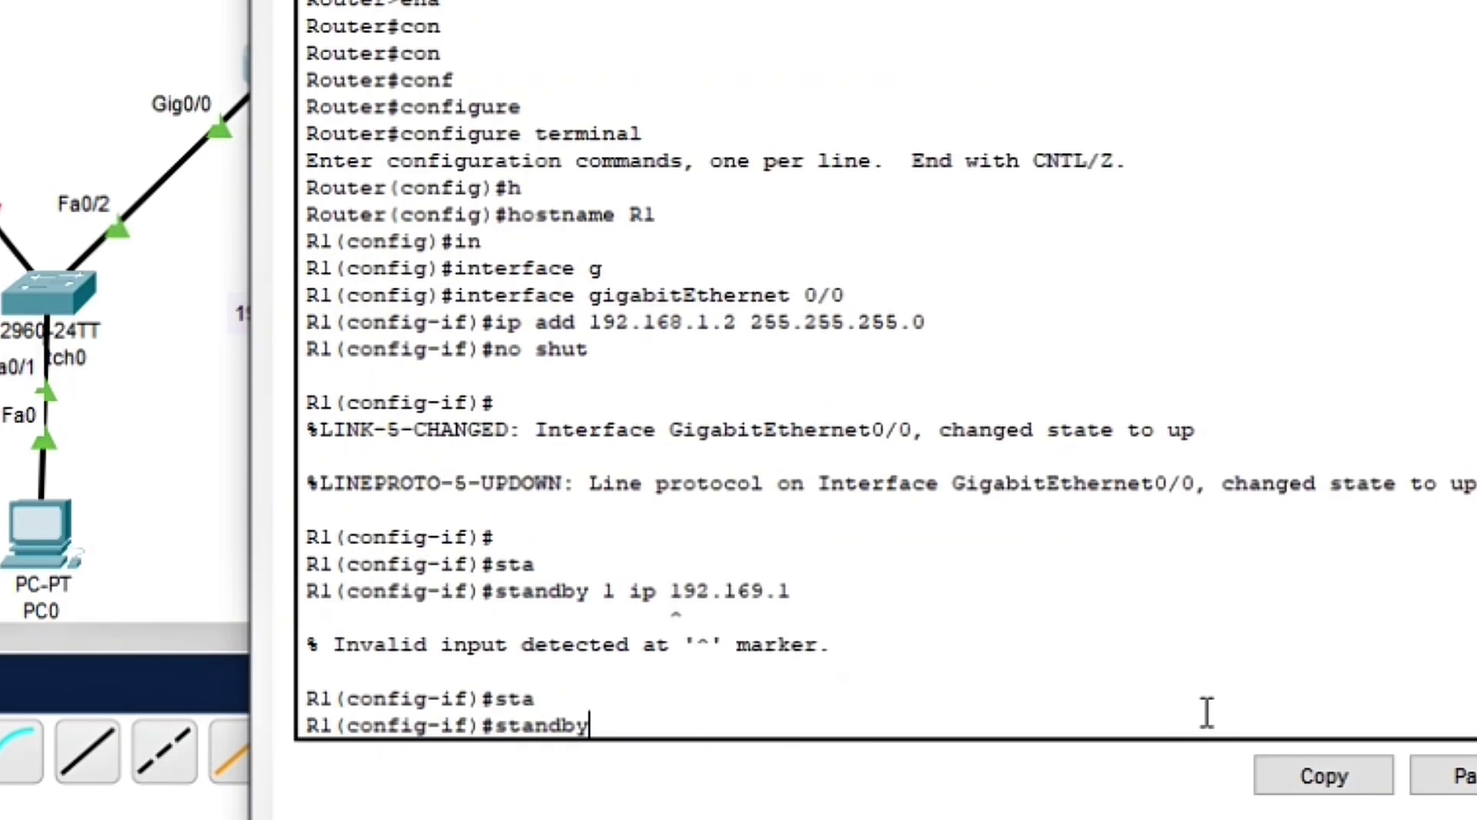
pyautogui.press('Up')
pyautogui.write('.1')
pyautogui.press('Return')
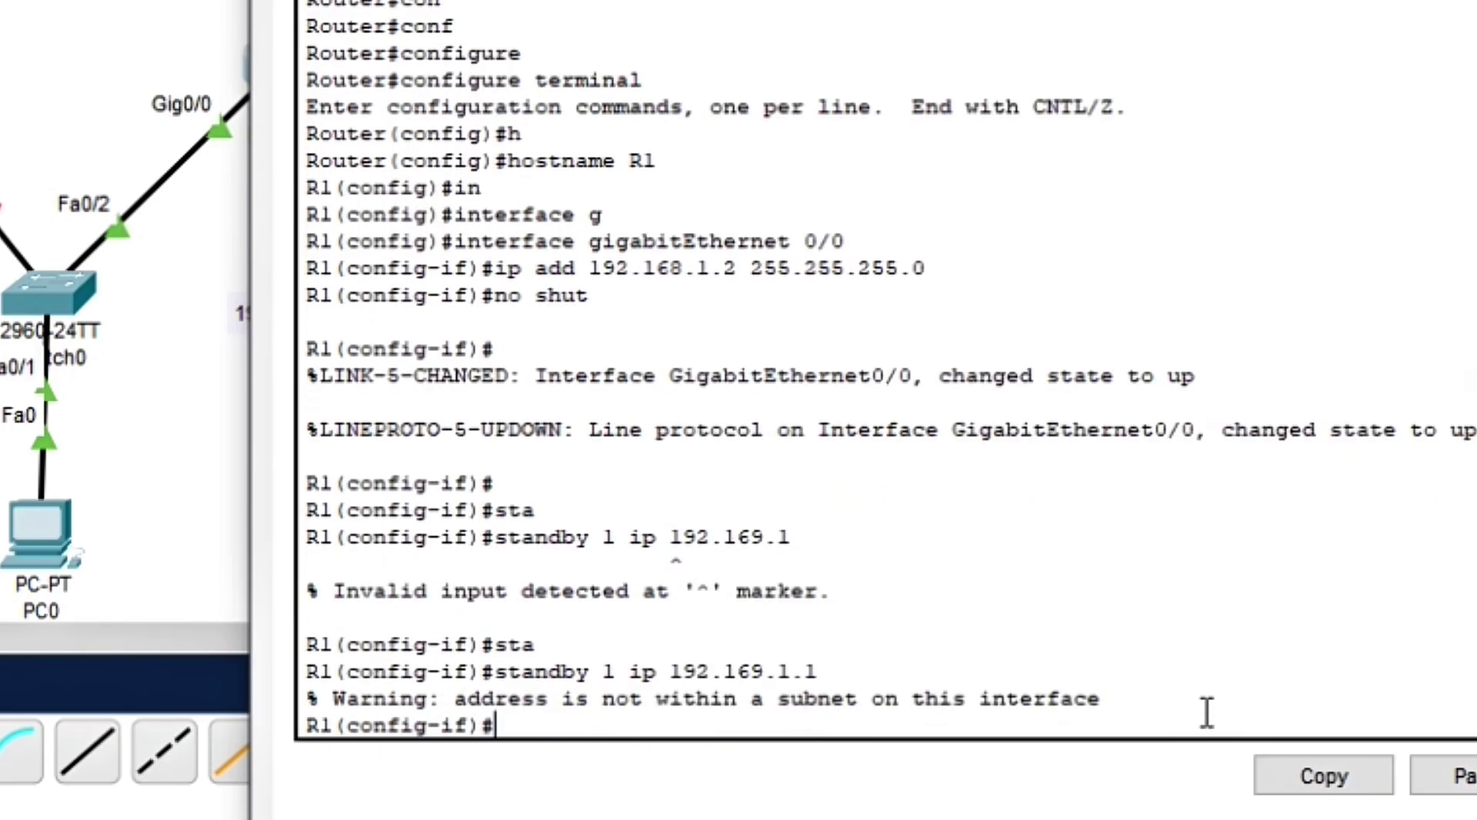
pyautogui.press('Up')
pyautogui.press('BackSpace')
pyautogui.press('BackSpace')
pyautogui.press('BackSpace')
pyautogui.press('BackSpace')
pyautogui.press('BackSpace')
pyautogui.write('8.1.1')
pyautogui.press('Return')
pyautogui.press('Return')
# Step: Give R1 HSRP group 1 priority 110
pyautogui.write('stan')
pyautogui.press('Tab')
pyautogui.write('1')
pyautogui.press('Tab')
pyautogui.write('pri')
pyautogui.press('Tab')
pyautogui.write('110')
pyautogui.press('Return')
# Step: Enable preemption on R1's HSRP group 1
pyautogui.write('sta')
pyautogui.press('Tab')
pyautogui.write('1 PRE')
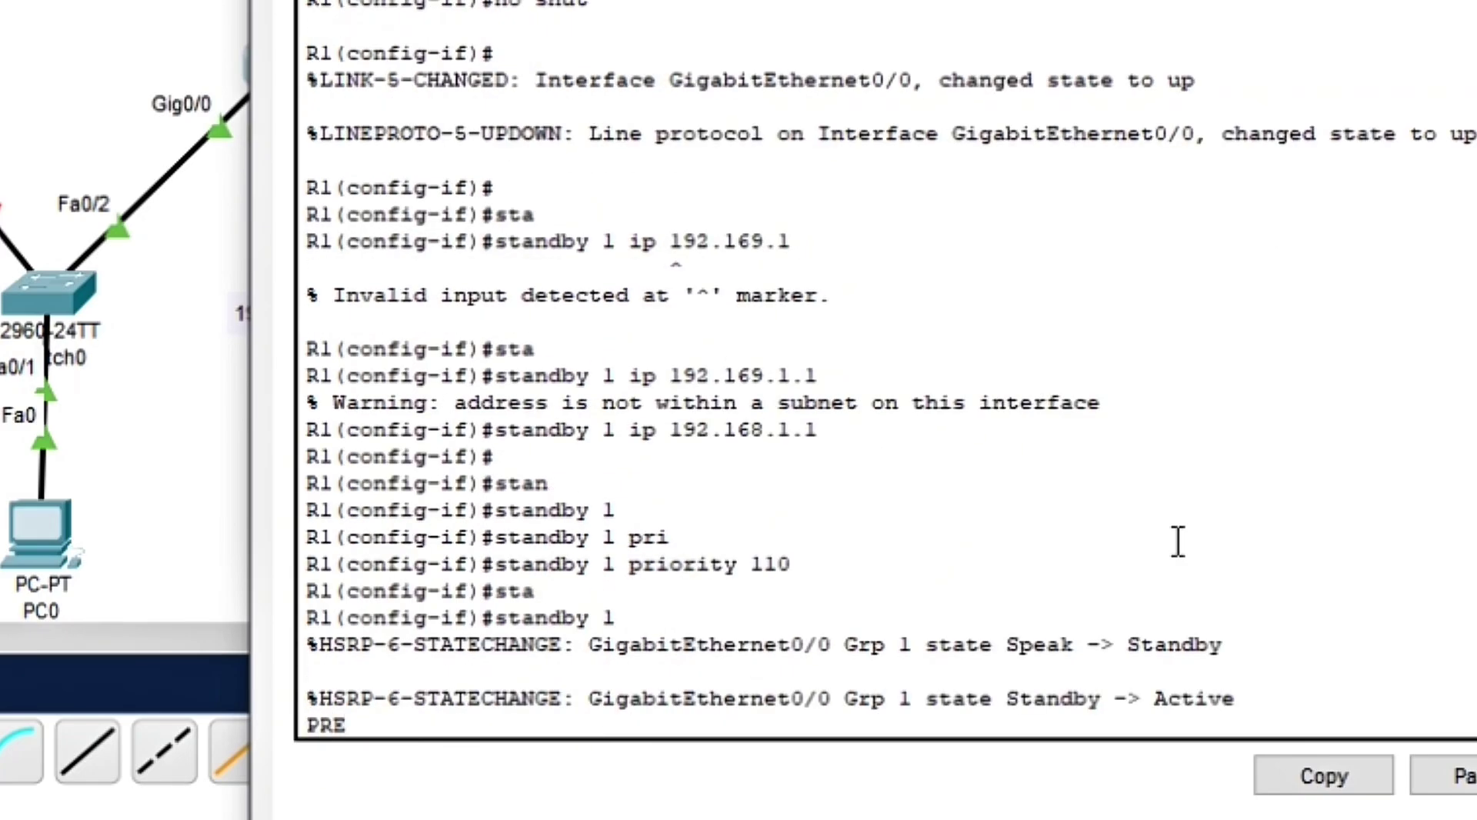
pyautogui.press('Tab')
pyautogui.press('Return')
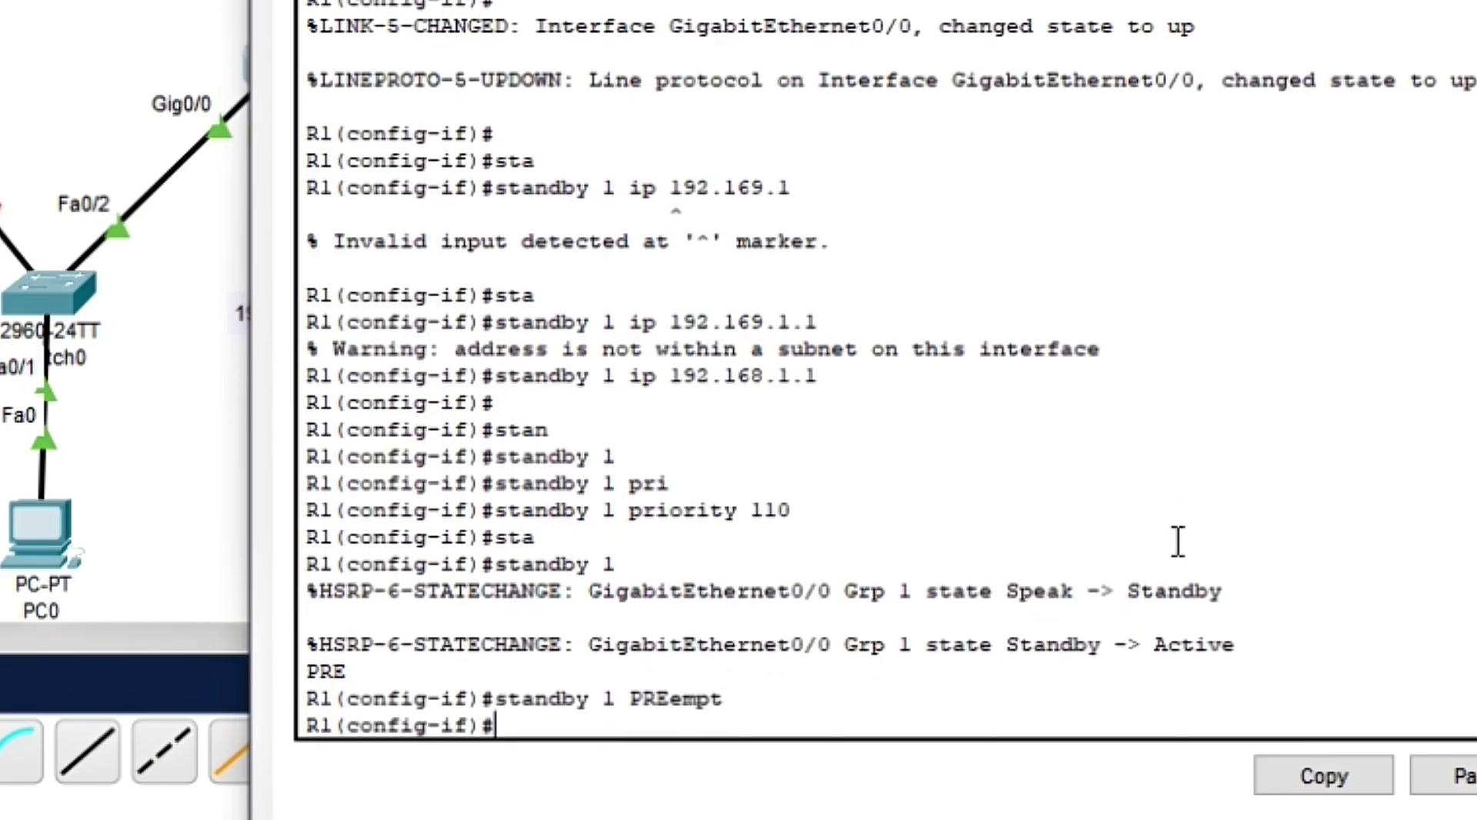
# Step: Save R1's configuration with do wr and leave interface mode
pyautogui.write('do wr')
pyautogui.press('Return')
pyautogui.press('Return')
pyautogui.write('ex')
pyautogui.press('Return')
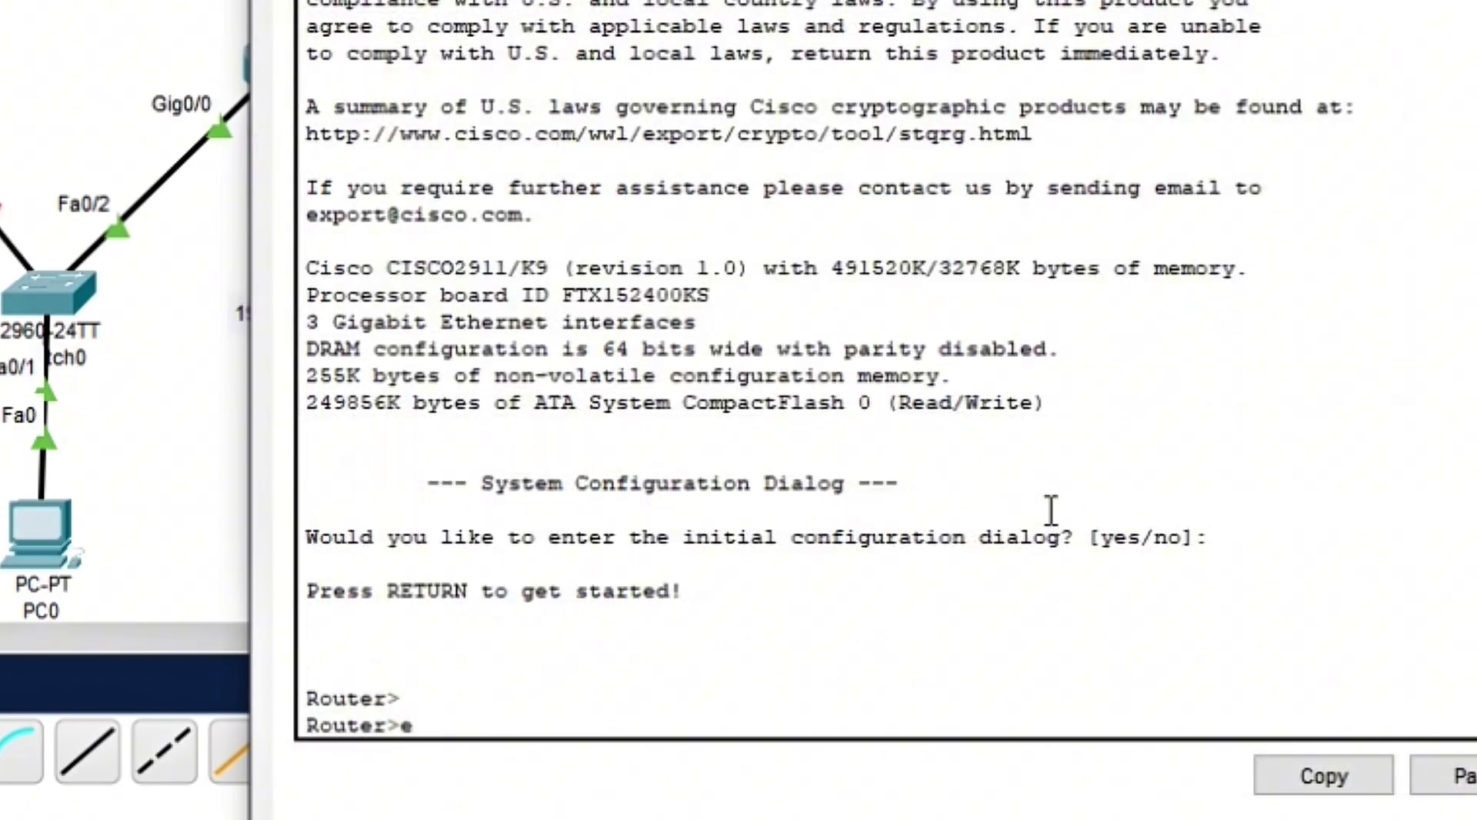
# Step: Enter global configuration and rename the second router R2
pyautogui.write('na')
pyautogui.press('Return')
pyautogui.write('confi')
pyautogui.press('Return')
pyautogui.write('h')
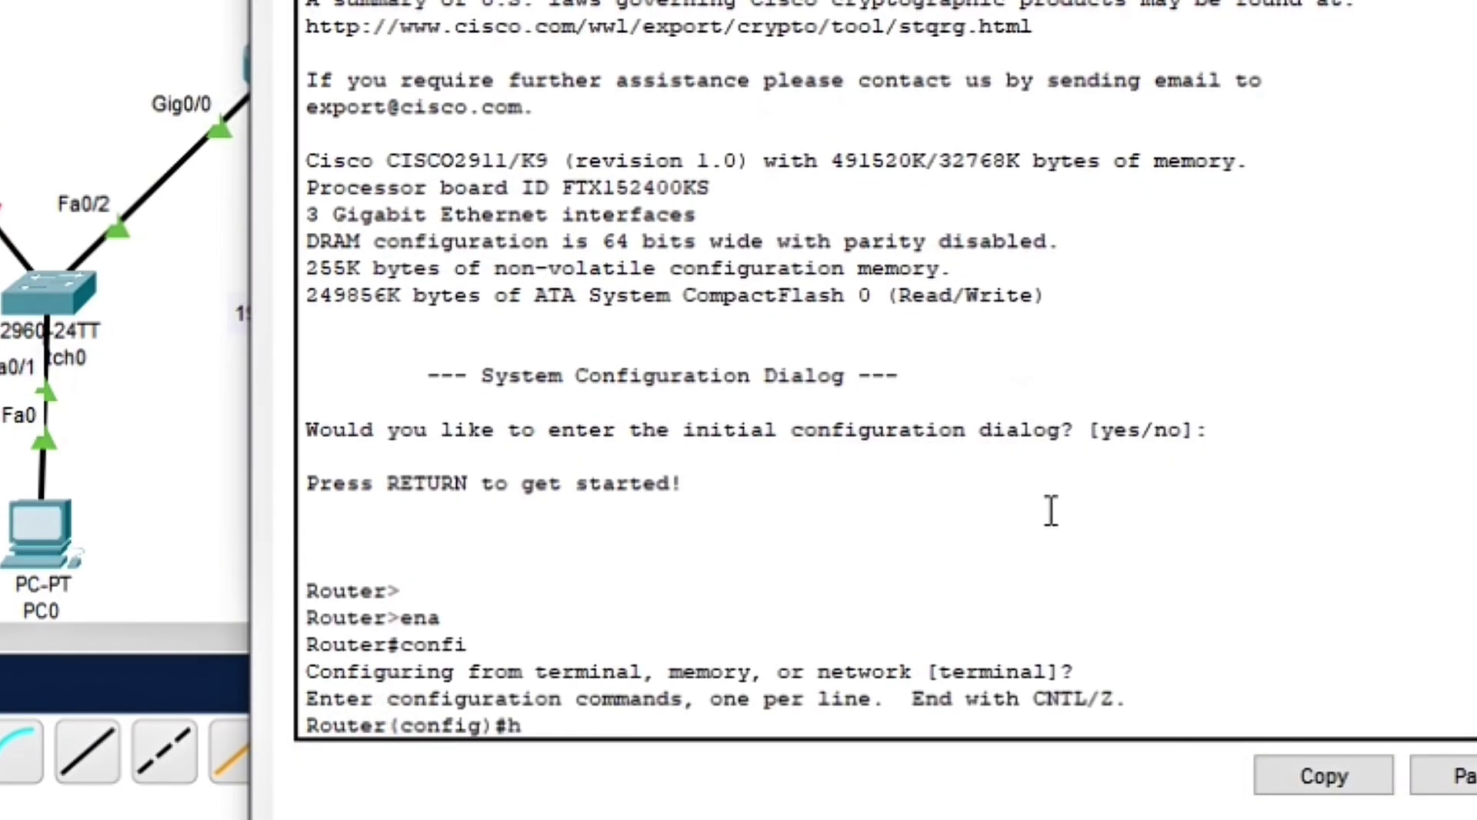
pyautogui.press('Tab')
pyautogui.write('R2')
pyautogui.press('Return')
# Step: Give GigabitEthernet0/0 the address 192.168.1.3 255.255.255.0 and bring it up
pyautogui.write('int')
pyautogui.press('Tab')
pyautogui.write('g')
pyautogui.press('Tab')
pyautogui.write('0/0')
pyautogui.press('Return')
pyautogui.write('ip add 192.168.')
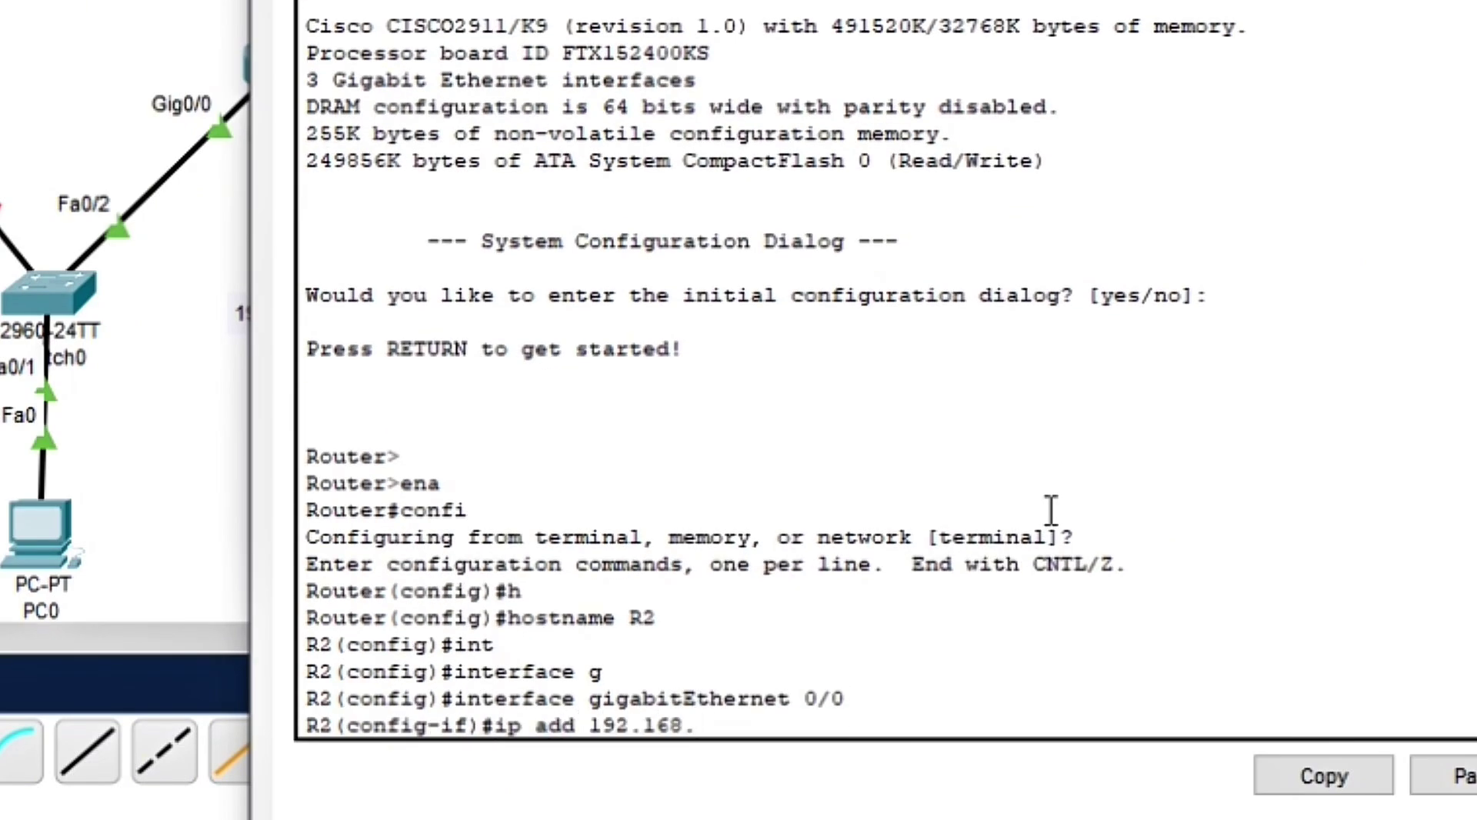
pyautogui.write('1.3 255.')
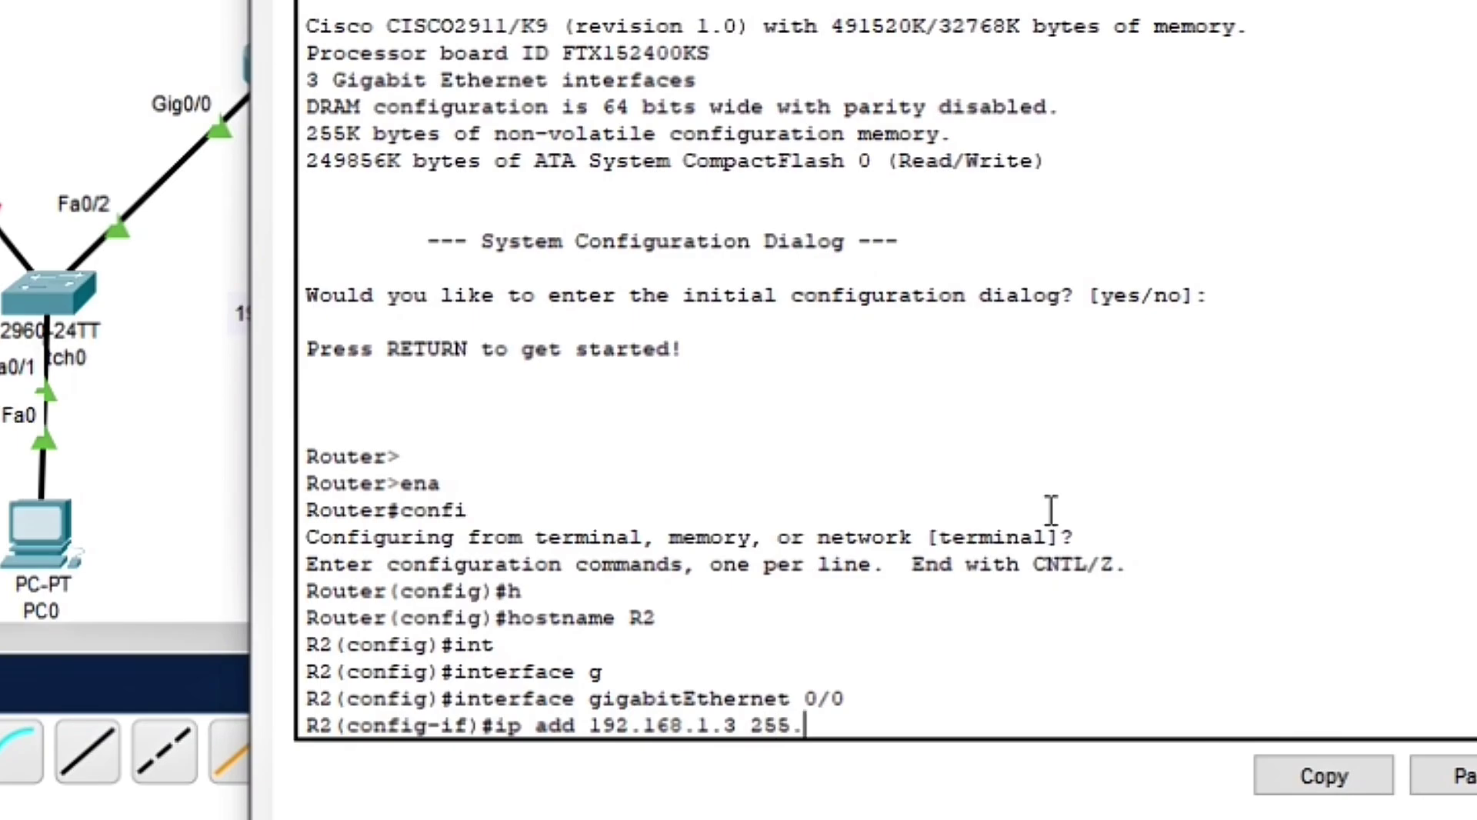
pyautogui.write('255.255.0')
pyautogui.press('Return')
pyautogui.write('no shut')
pyautogui.press('Return')
pyautogui.press('Return')
pyautogui.press('Return')
pyautogui.press('Return')
pyautogui.press('Return')
pyautogui.press('Return')
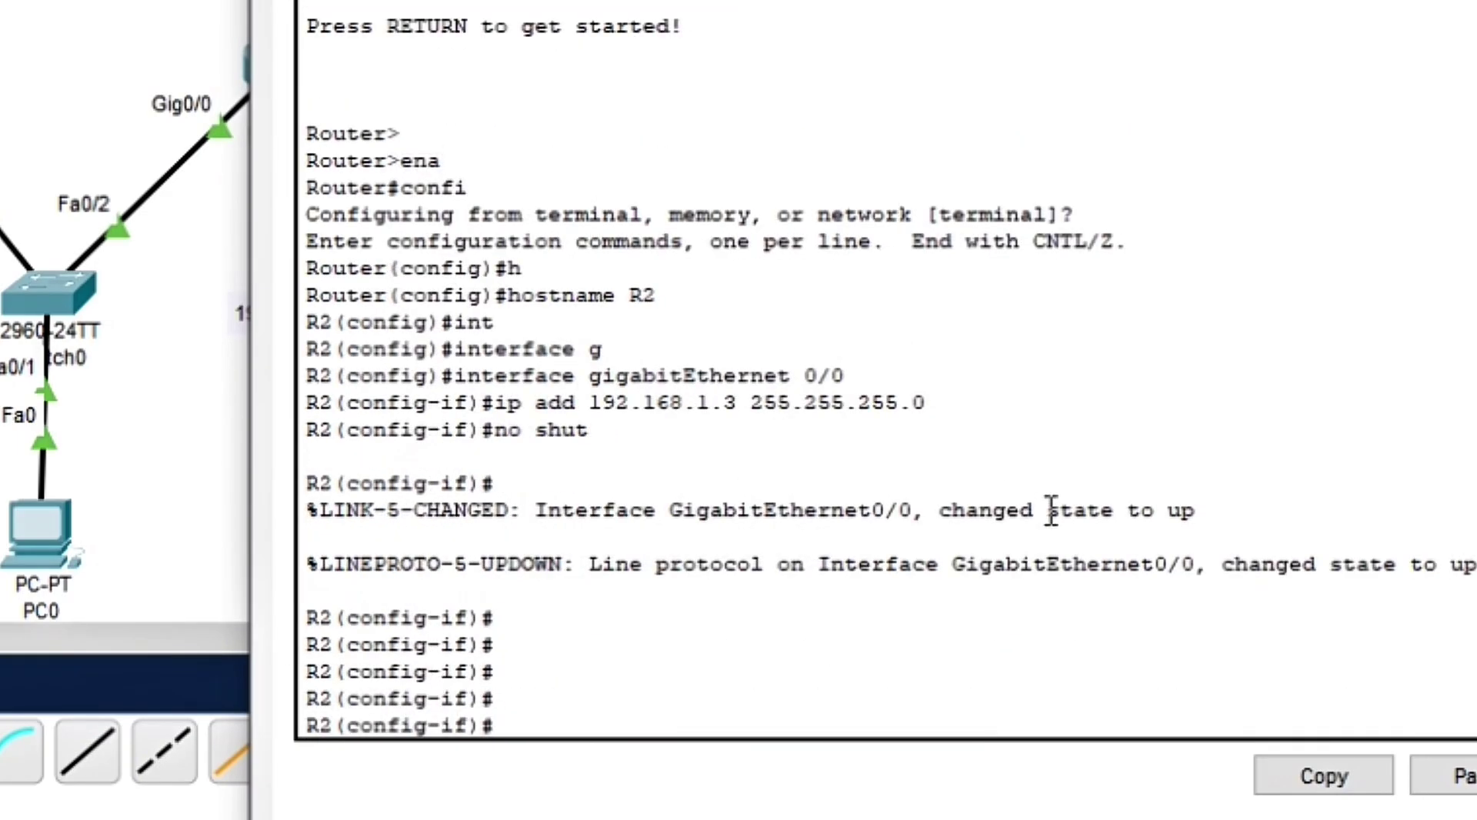
# Step: Join HSRP group 1 with virtual gateway 192.168.1.1 at priority 90
pyautogui.write('sta')
pyautogui.press('Tab')
pyautogui.write('1 ip 1')
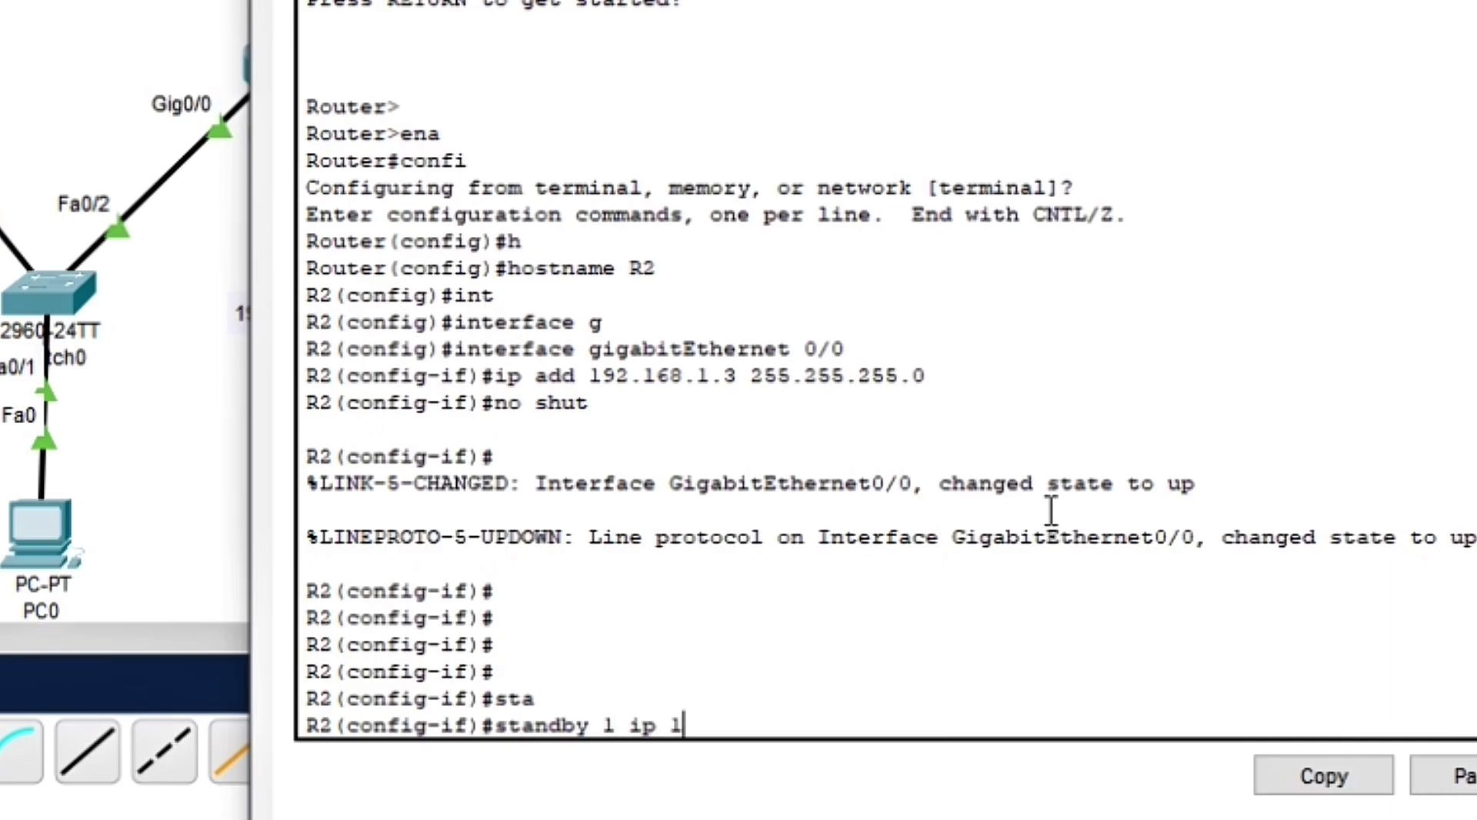
pyautogui.write('92.168.1.')
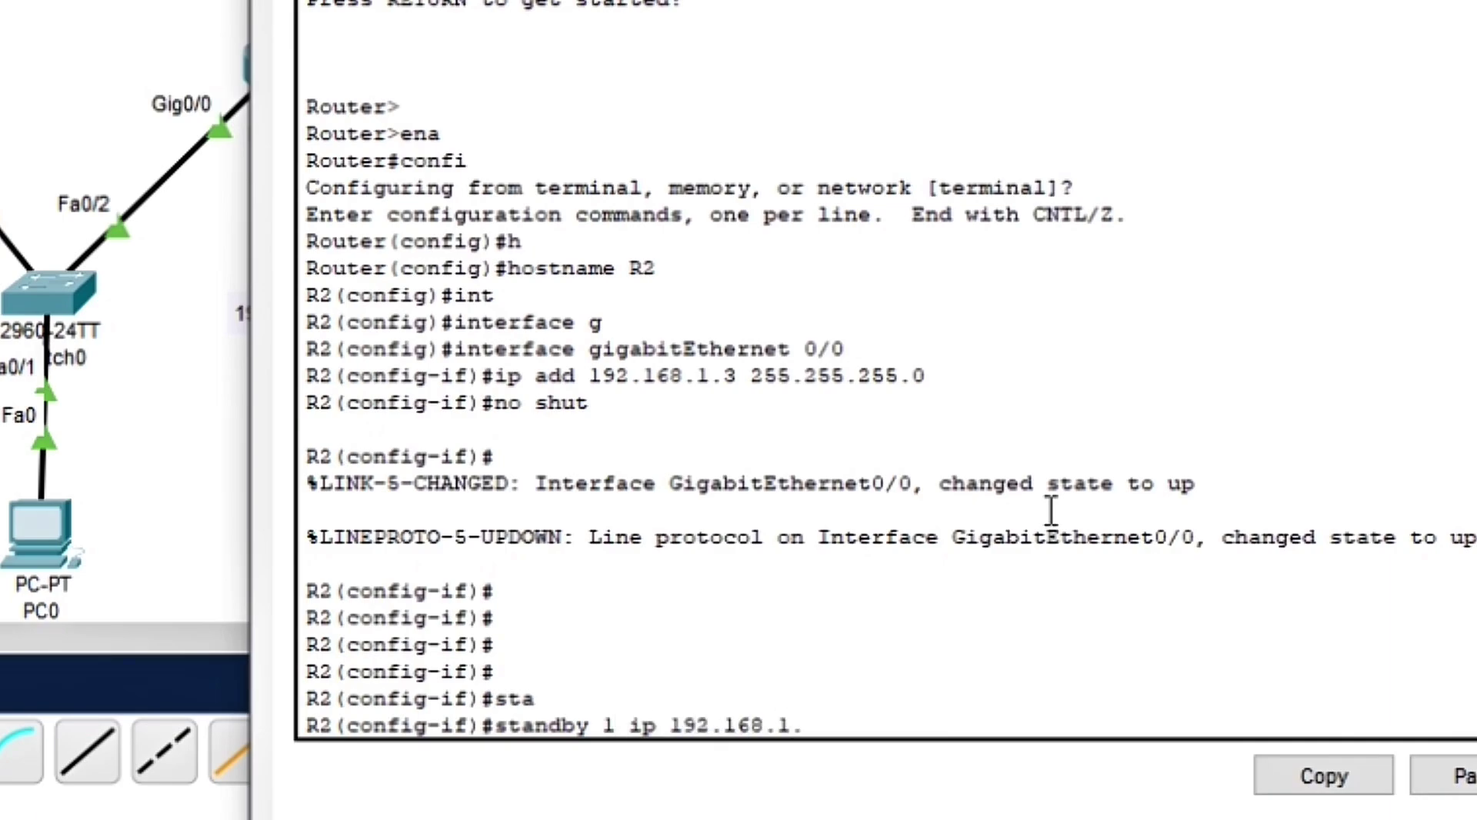
pyautogui.write('1')
pyautogui.press('Return')
pyautogui.write('sta')
pyautogui.press('Tab')
pyautogui.write('1 pri')
pyautogui.press('Tab')
pyautogui.write('90')
pyautogui.press('Return')
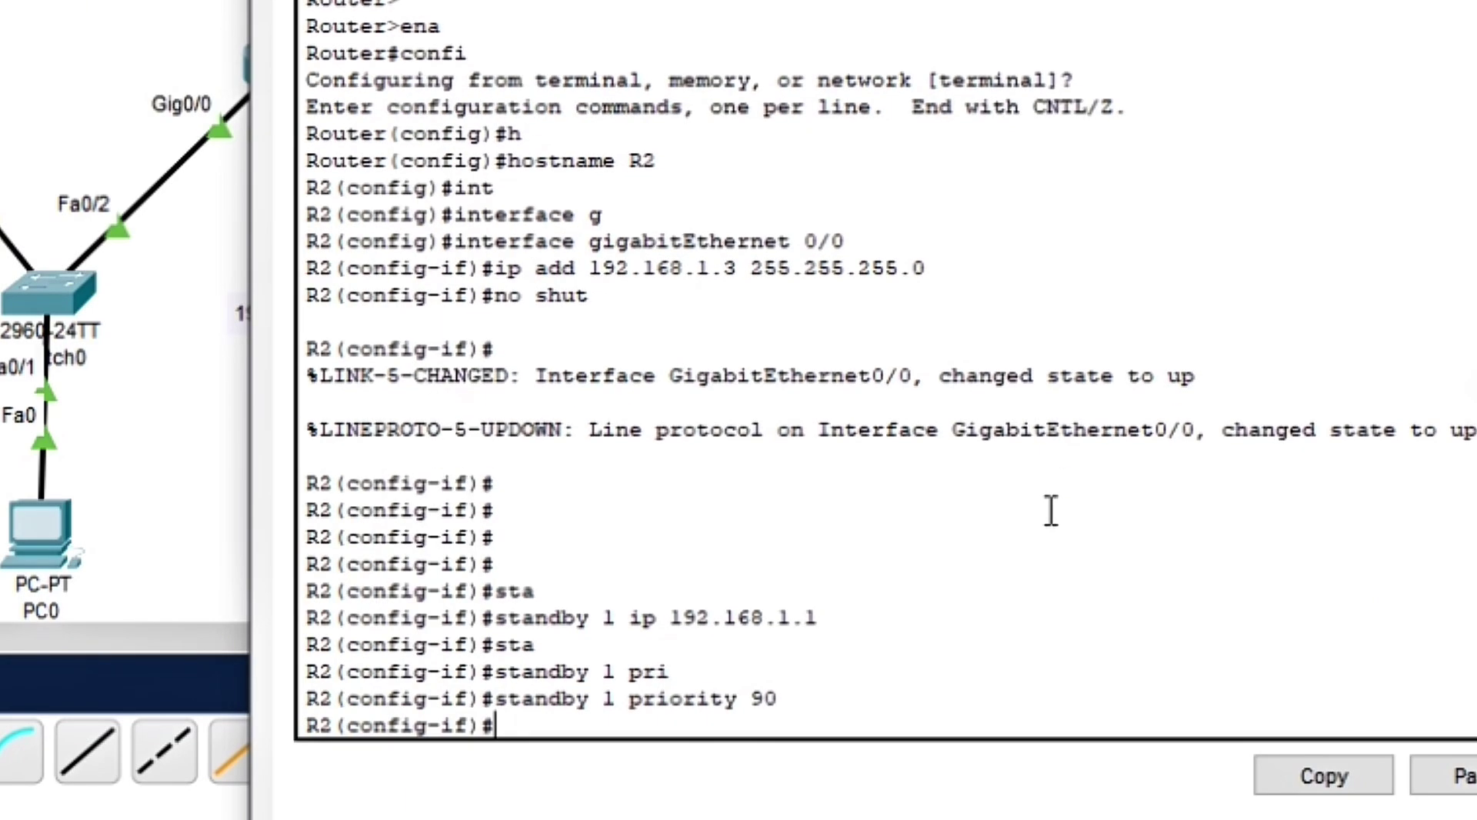
# Step: Enable preemption on R2's HSRP group 1
pyautogui.write('sta')
pyautogui.press('Tab')
pyautogui.write('1 pre')
pyautogui.press('Tab')
pyautogui.press('Return')
# Step: Save R2's configuration with do wr and exit back to privileged mode
pyautogui.write('do wr')
pyautogui.press('Return')
pyautogui.press('Return')
pyautogui.press('Return')
pyautogui.write('ex')
pyautogui.press('Return')
pyautogui.write('ex')
# Step: Run show standby, highlight R2's Standby state and router lines, then open PC0's window
pyautogui.press('Return')
pyautogui.press('Return')
pyautogui.press('Return')
pyautogui.press('Return')
pyautogui.write('sho')
pyautogui.press('Tab')
pyautogui.write('sta')
pyautogui.press('Tab')
pyautogui.write('n')
pyautogui.press('Tab')
pyautogui.press('Return')
pyautogui.moveTo(333, 402); pyautogui.dragTo(550, 402)
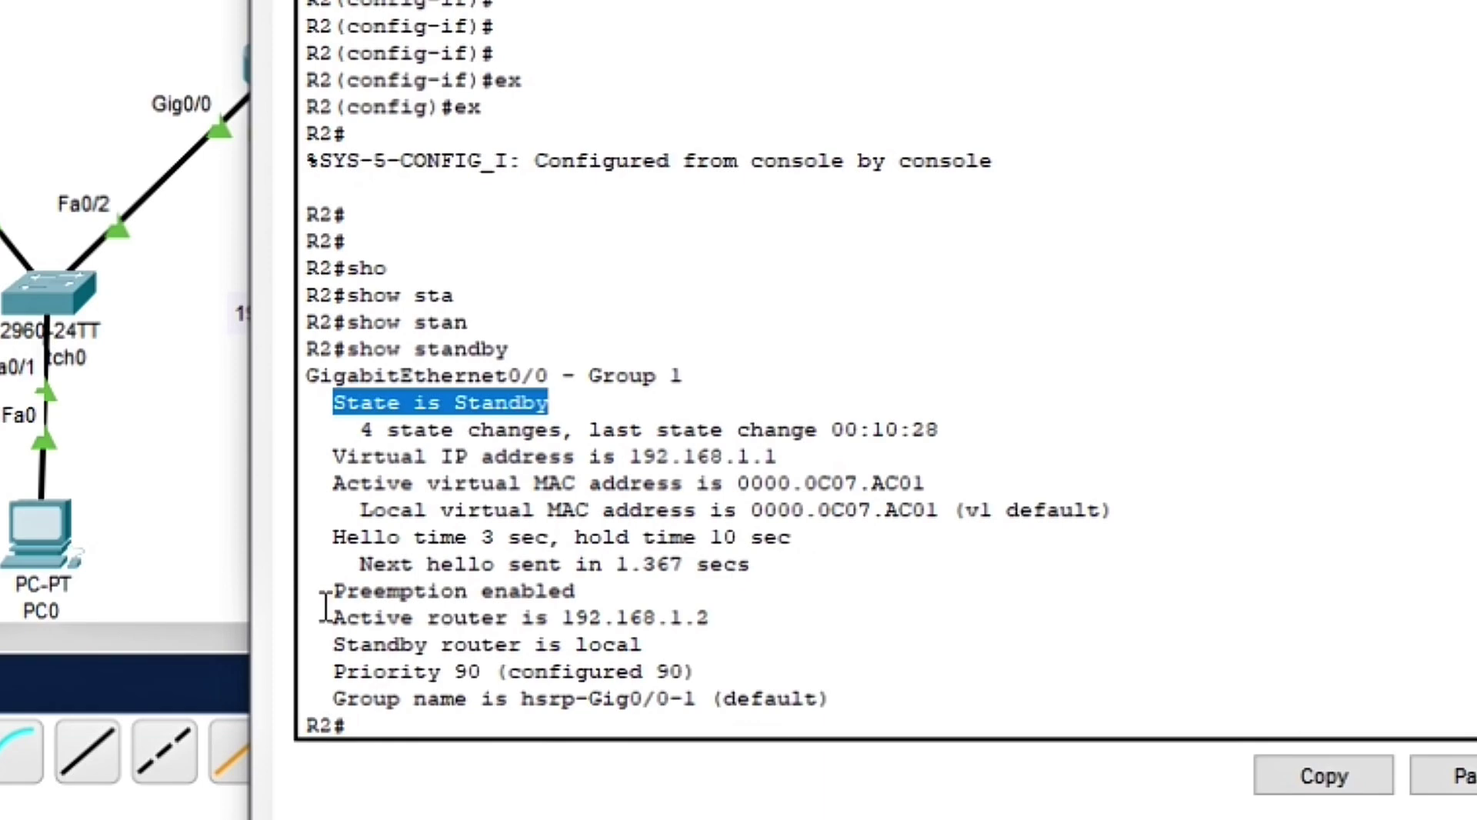
pyautogui.moveTo(320, 604); pyautogui.dragTo(847, 661)
pyautogui.click(888, 642)
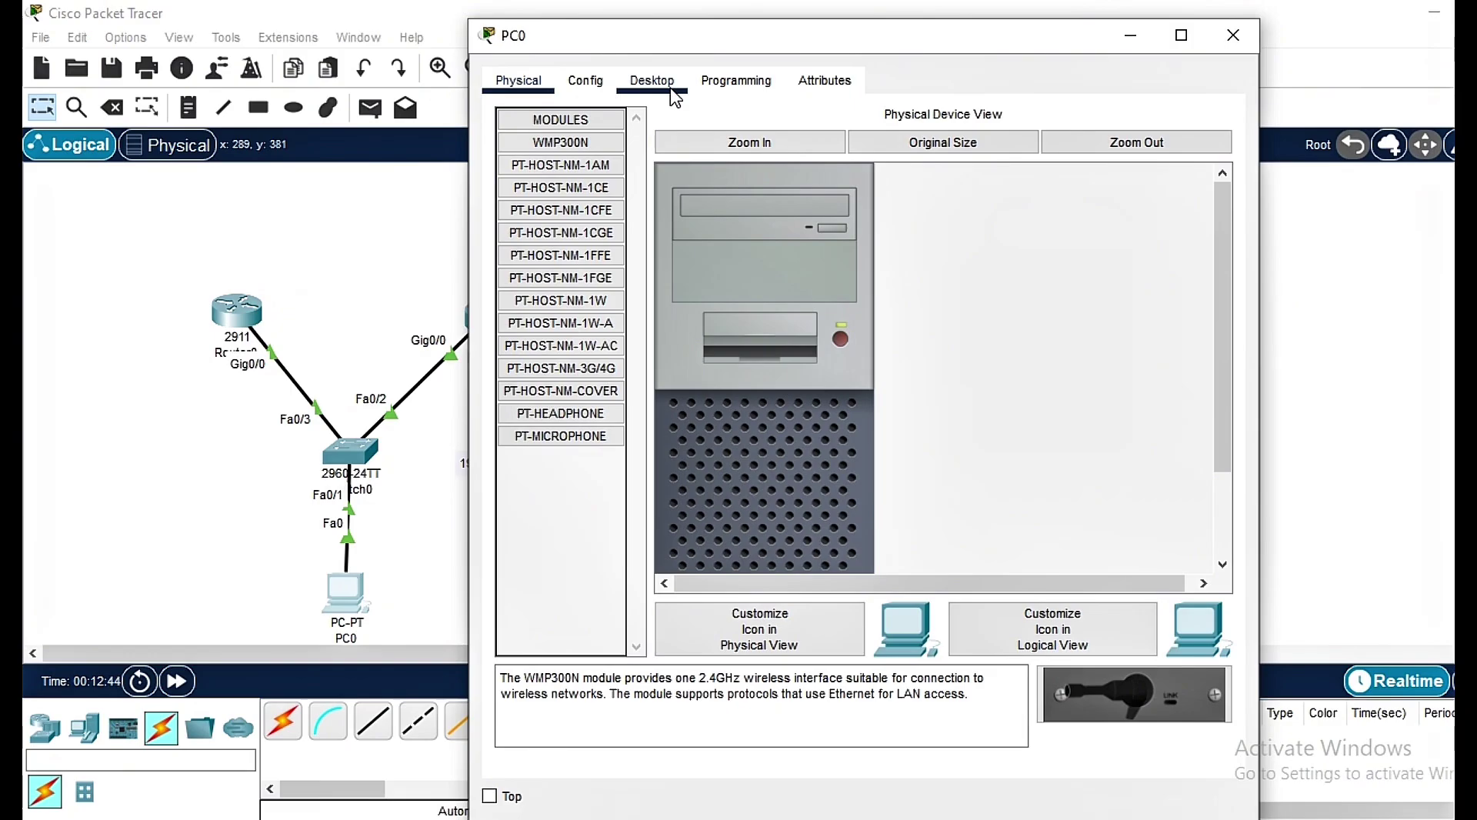
# Step: In IP Configuration, enter IPv4 192.168.1.10, mask 255.255.255.0, gateway 192.168.1.1
pyautogui.click(674, 92)
pyautogui.click(580, 211)
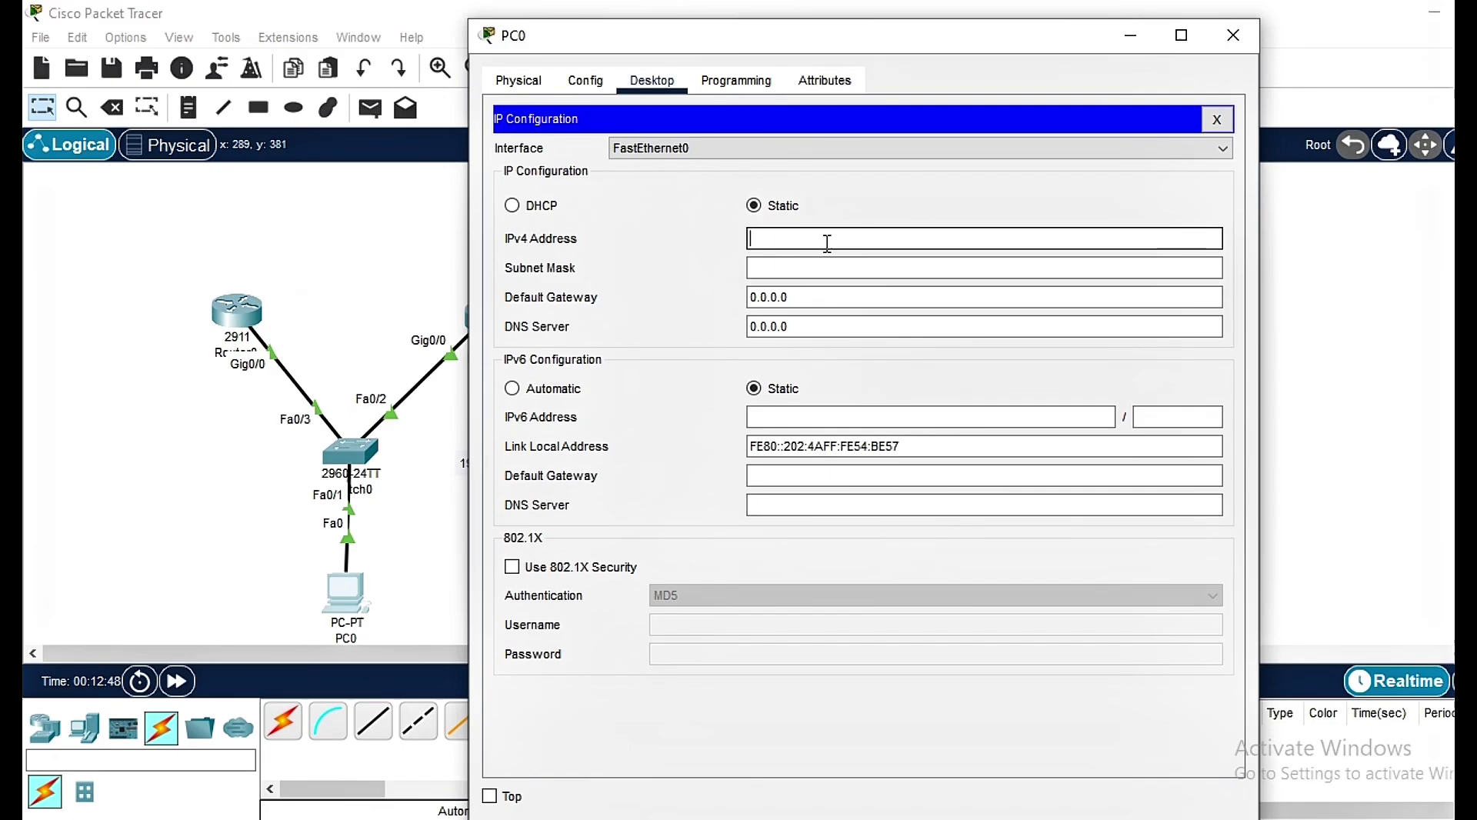
pyautogui.click(827, 243)
pyautogui.write('192.16')
pyautogui.write('8.1.10')
pyautogui.press('Tab')
pyautogui.click(831, 297)
pyautogui.write('192.168.1.1')
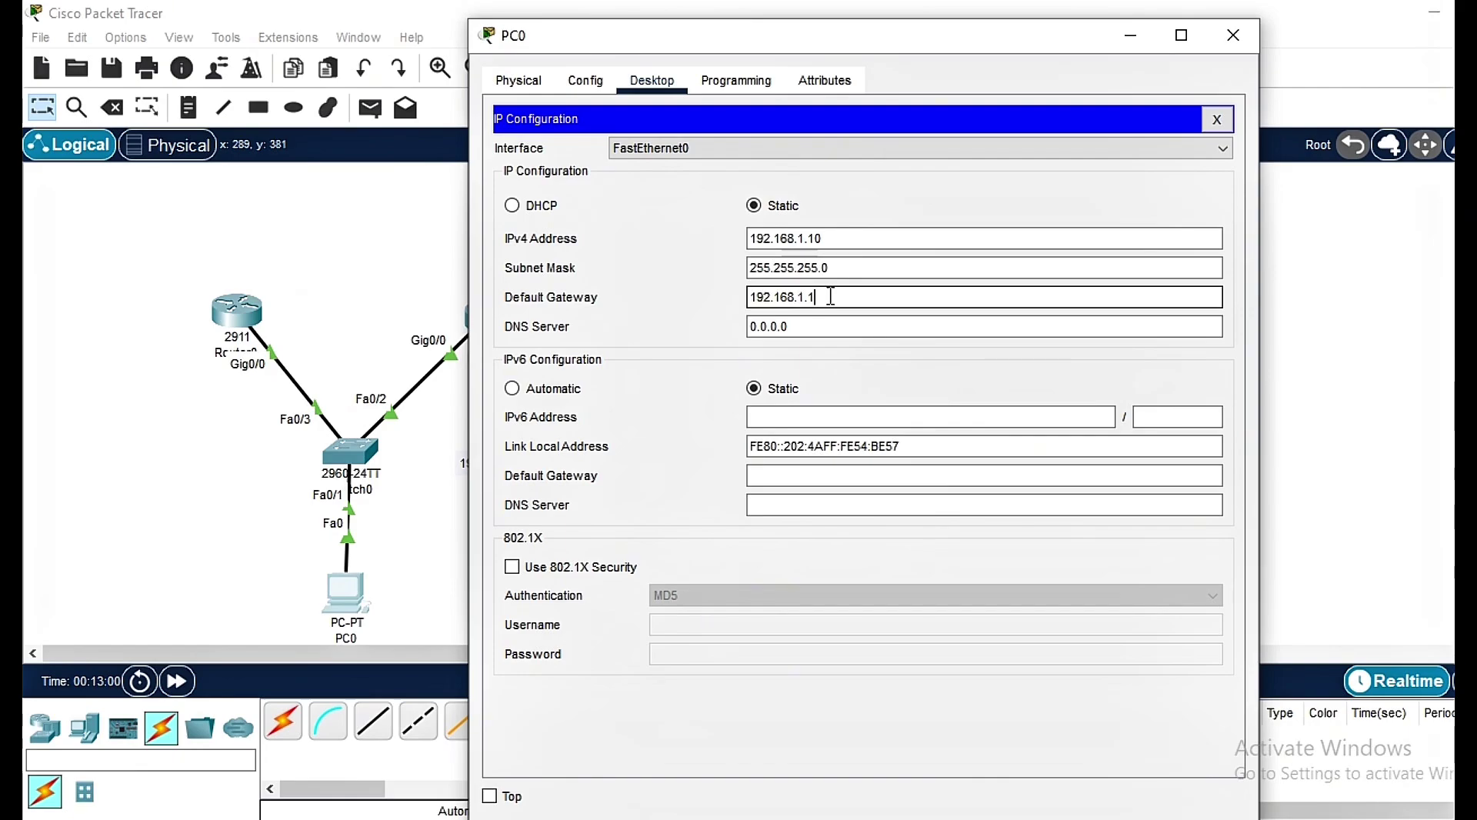
# Step: Close IP Configuration and switch to PC0's Command Prompt for the pings
pyautogui.click(1217, 118)
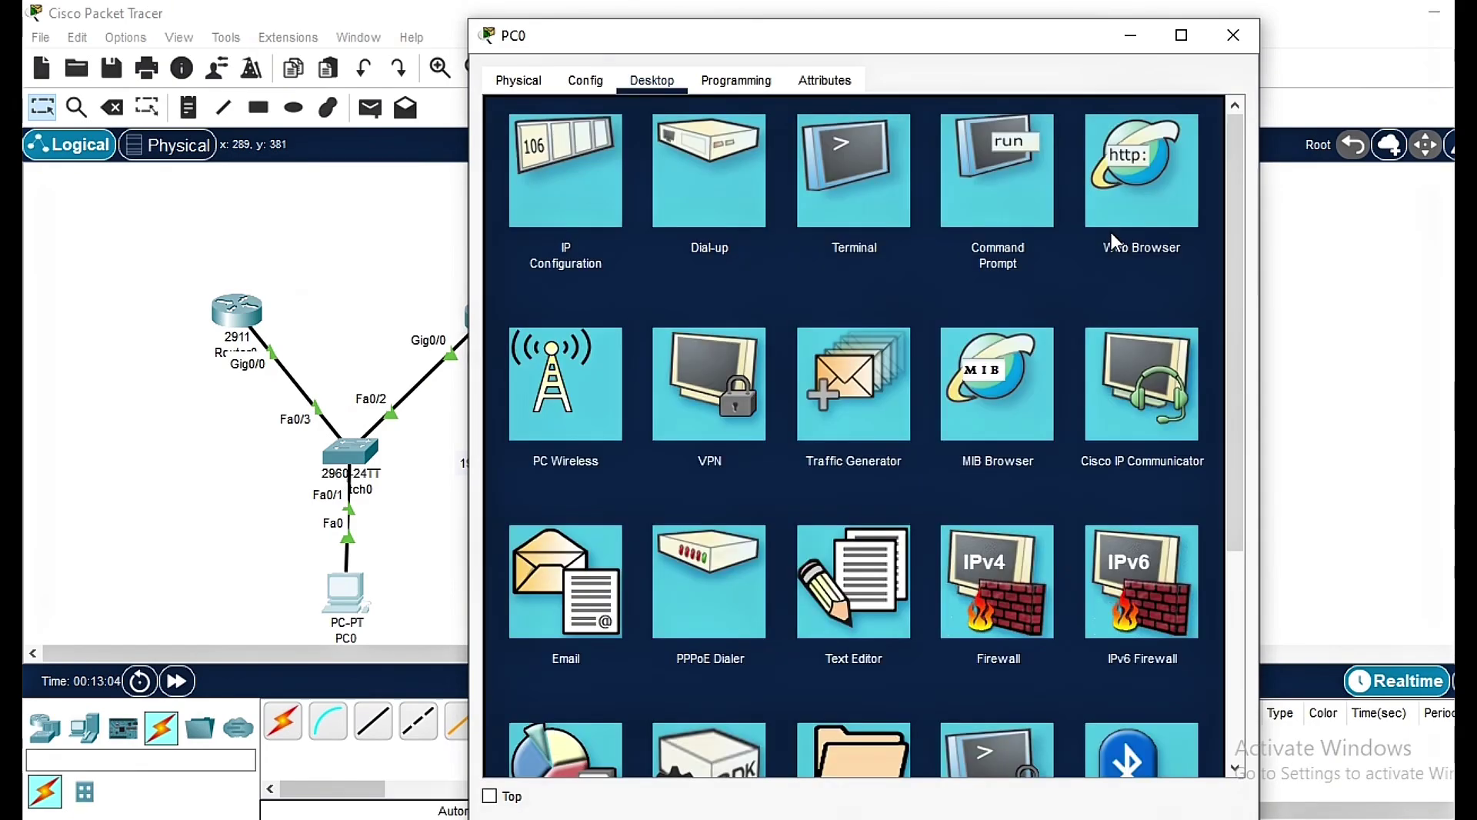
pyautogui.click(1054, 206)
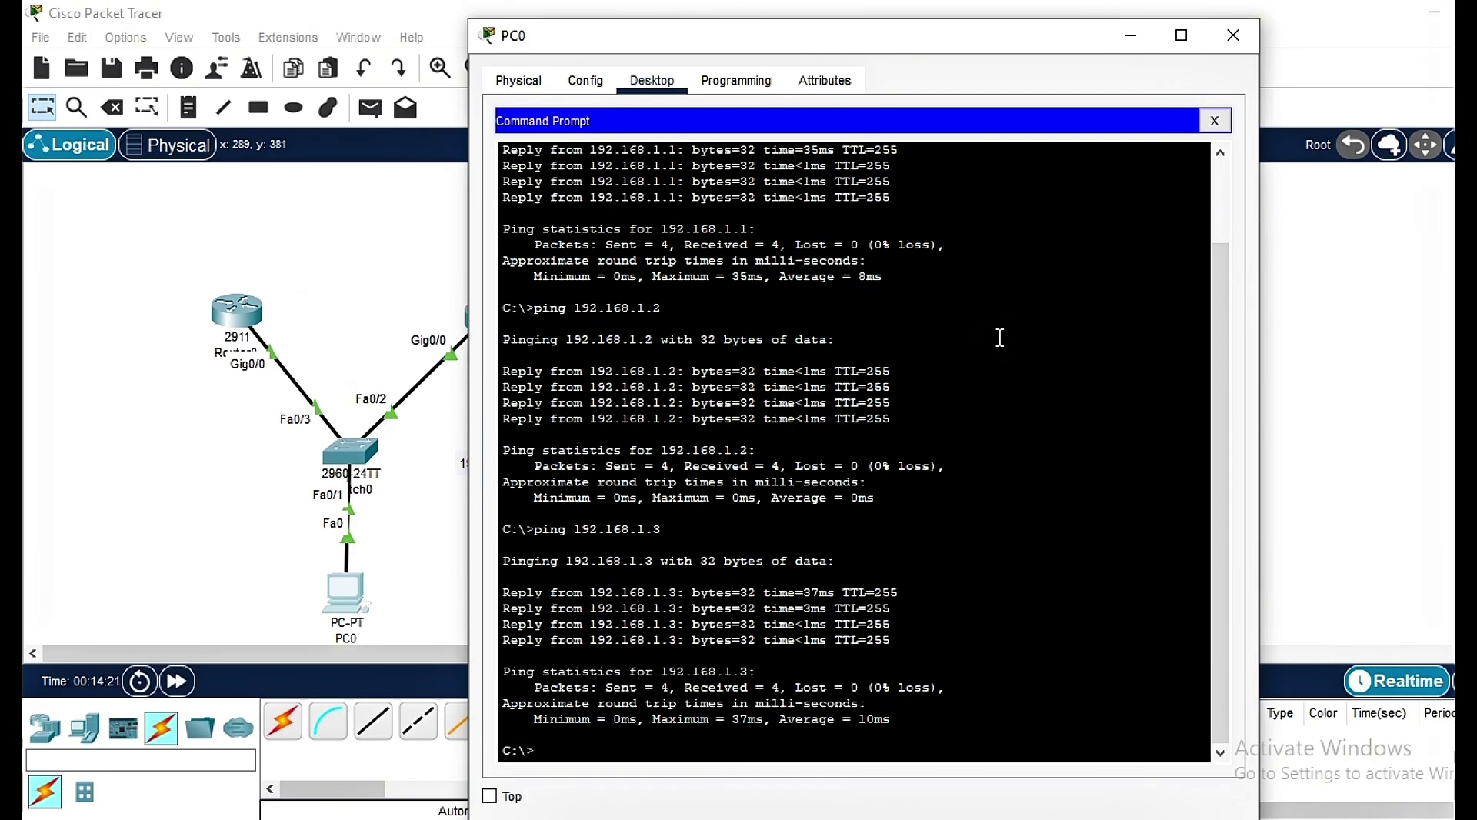
# Step: Close PC0's window to reveal the full two-router HSRP topology
pyautogui.click(1247, 38)
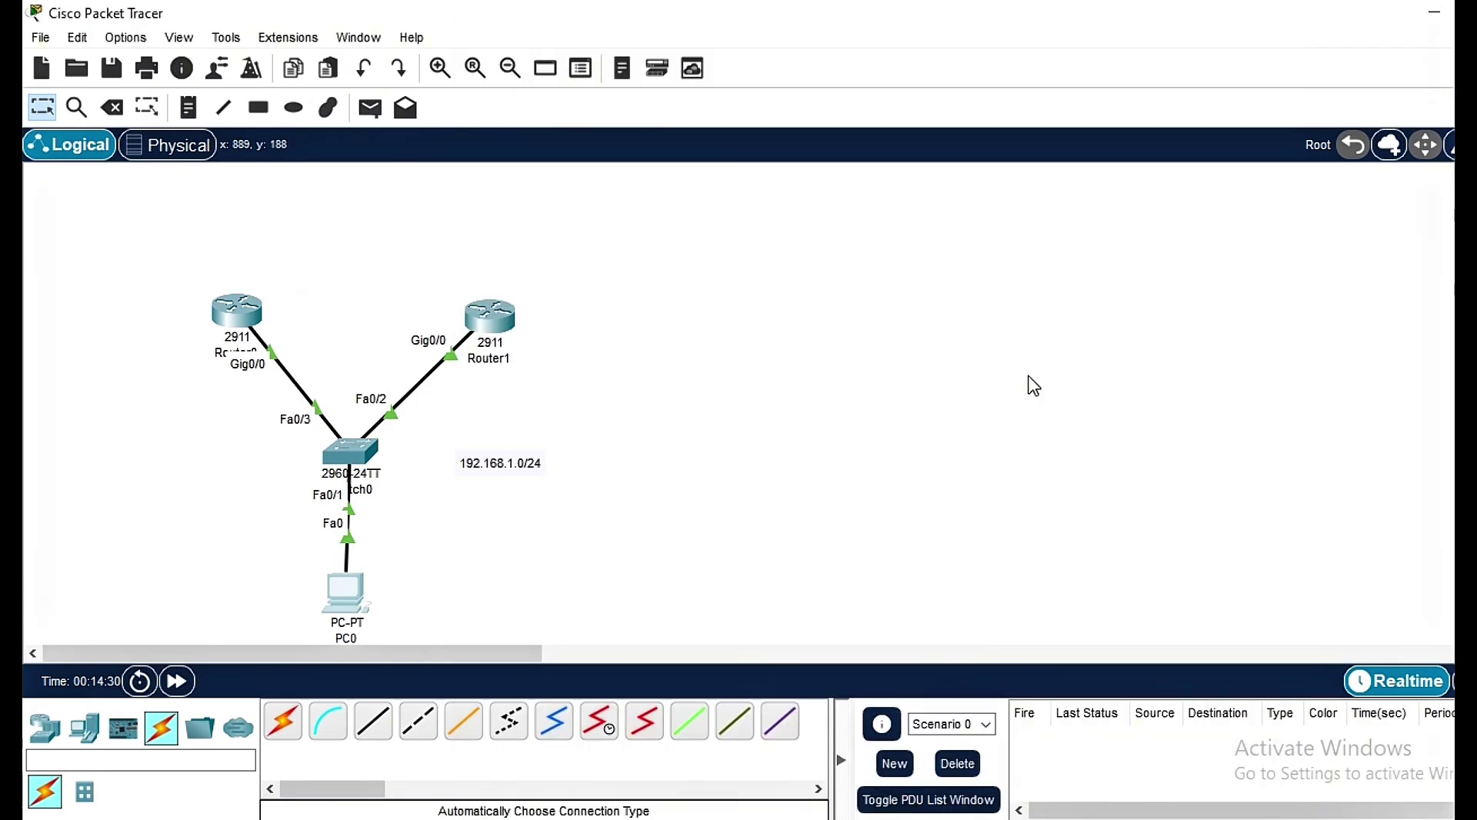